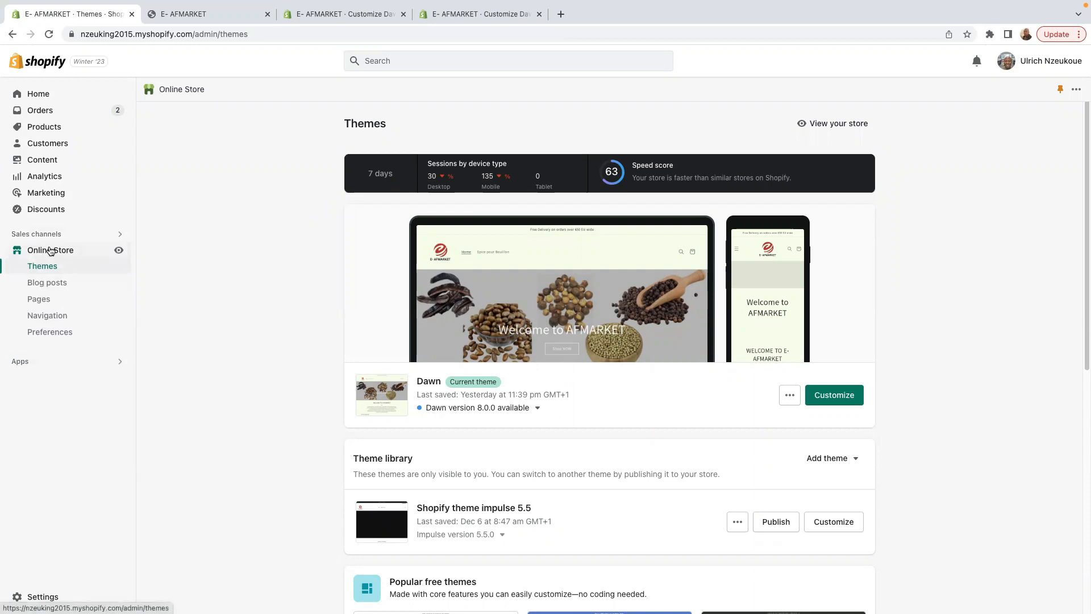
Open the current Dawn theme for customization and look over the home page preview
left_click(833, 395)
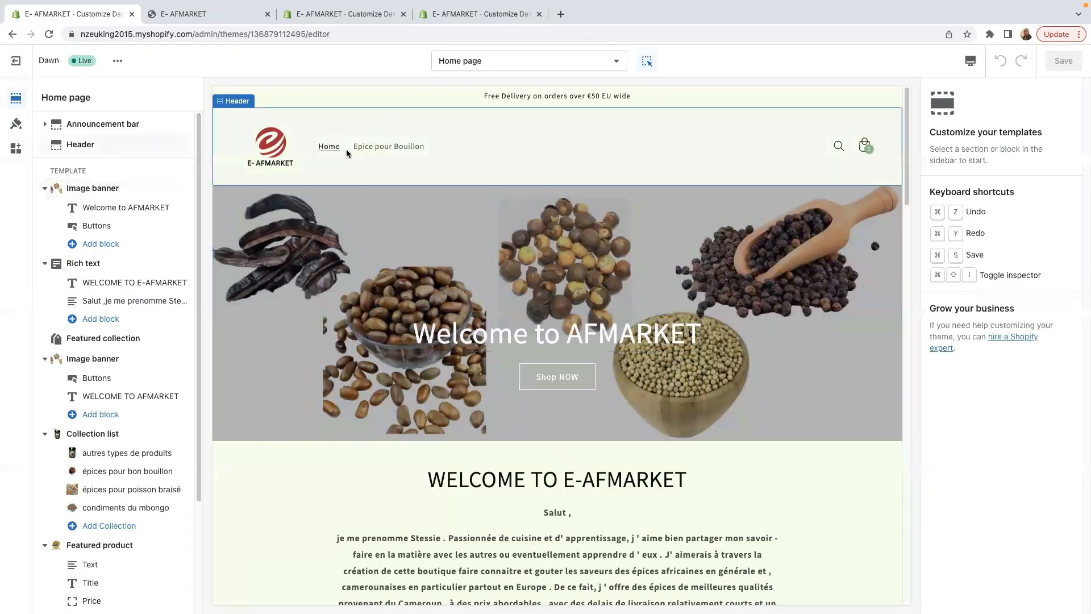
scroll(477, 279, "down", 6)
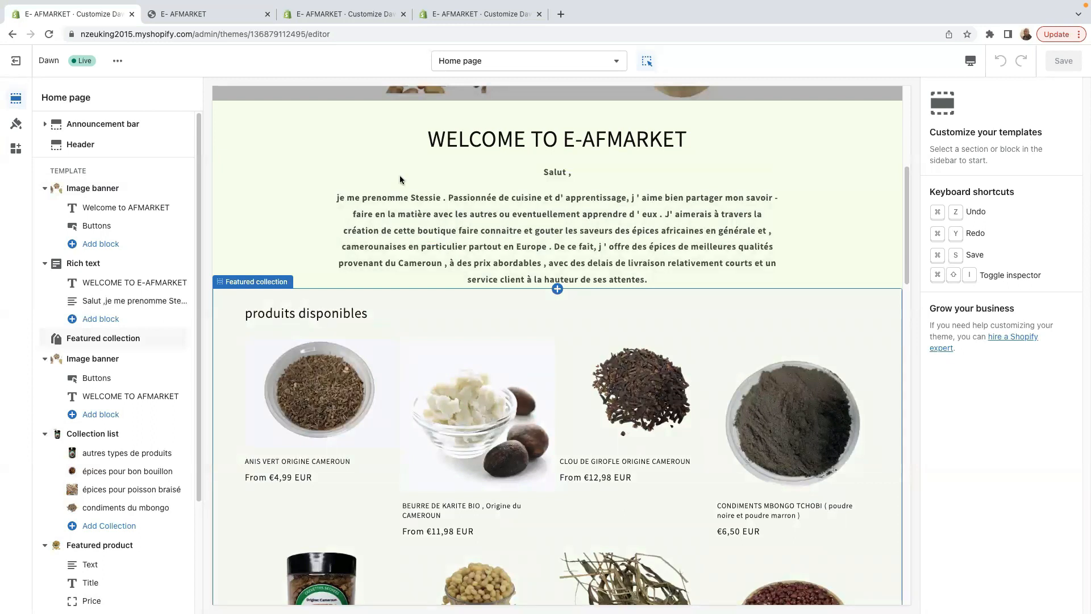
scroll(536, 420, "down", 6)
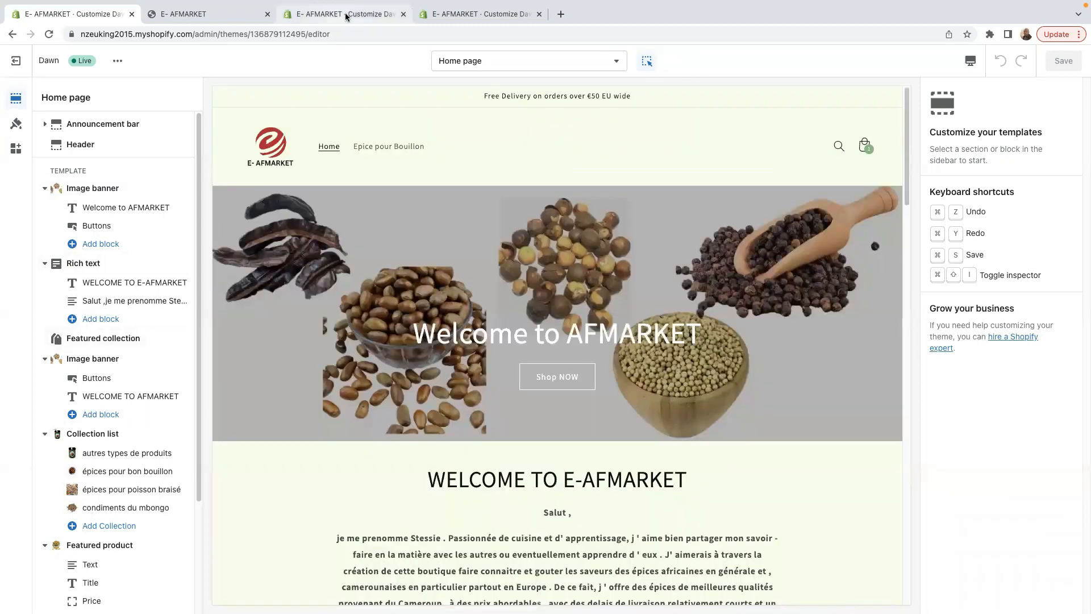
Switch to the live storefront and look over the home page's banner, collection list and available products
left_click(204, 15)
scroll(503, 248, "up", 13)
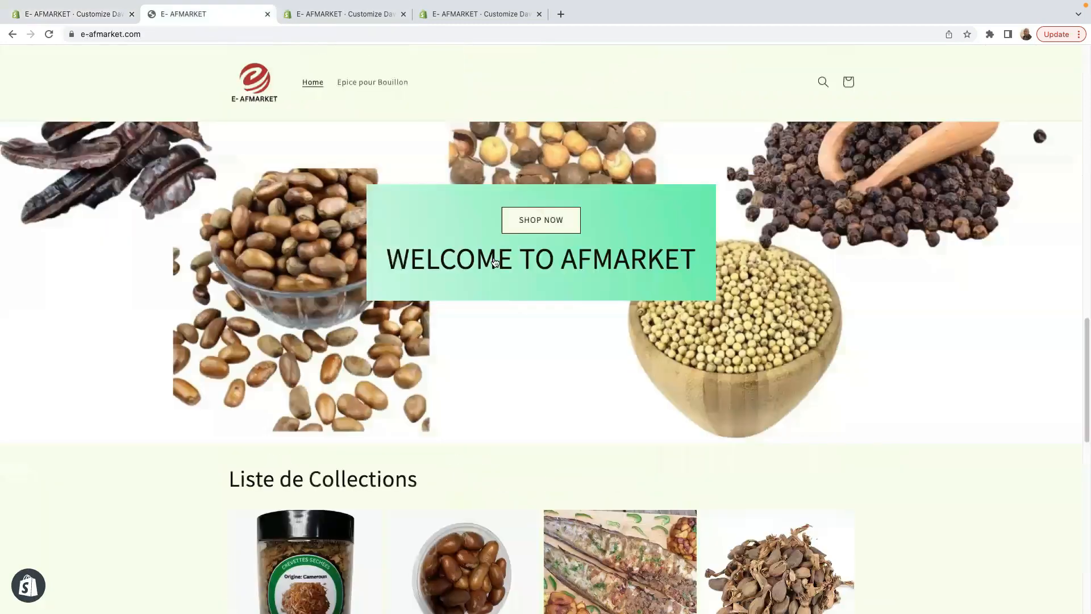
scroll(493, 263, "down", 2)
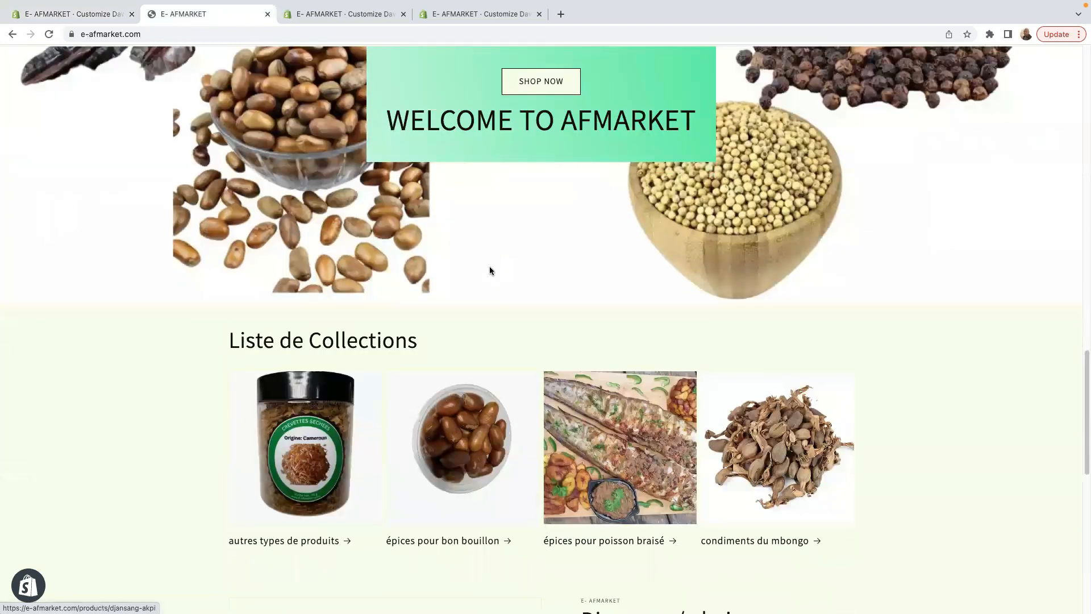
scroll(489, 267, "up", 2)
scroll(423, 272, "down", 10)
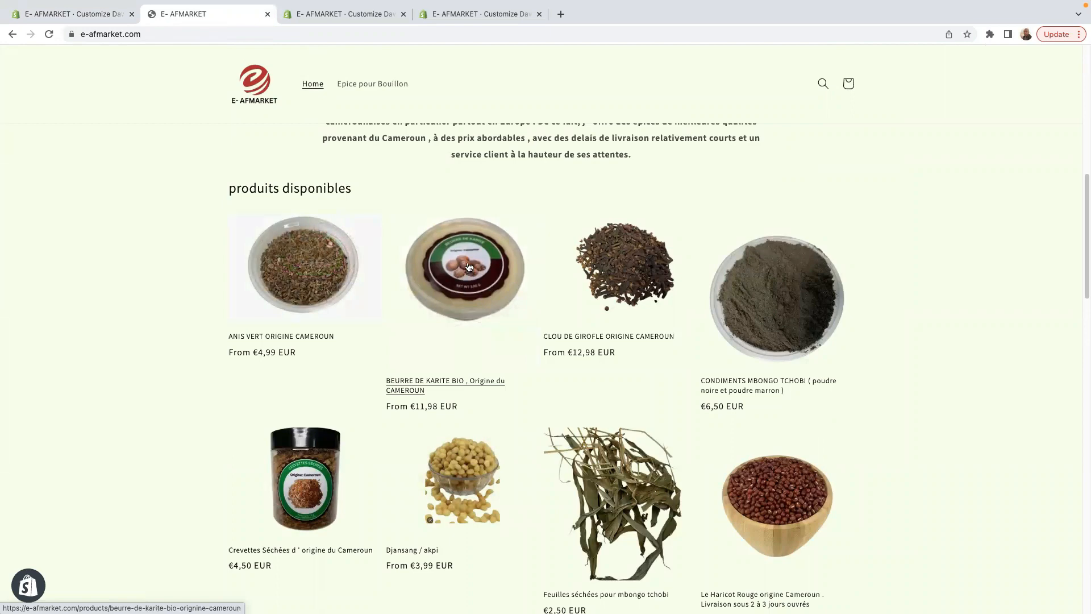
Open the BEURRE DE KARITE BIO product page and examine its images, description and recommended products
left_click(469, 267)
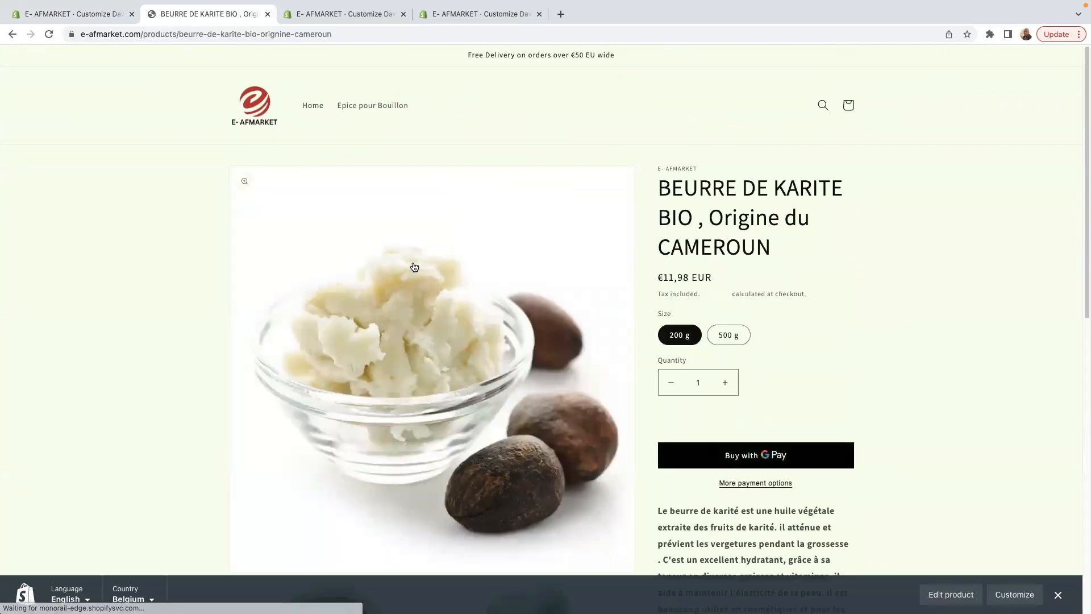
scroll(414, 267, "down", 2)
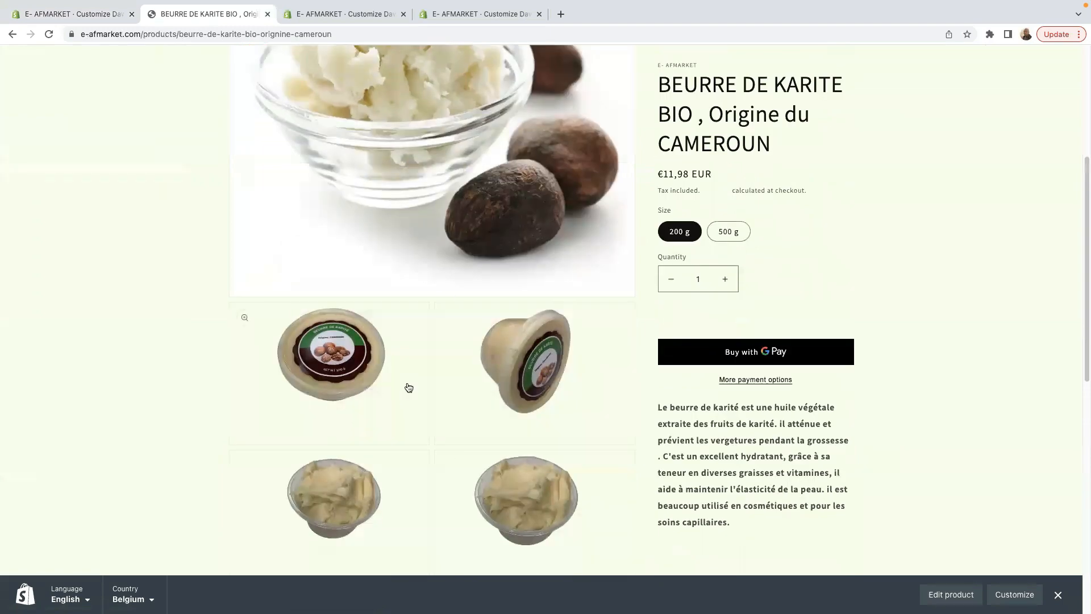
scroll(409, 387, "down", 1)
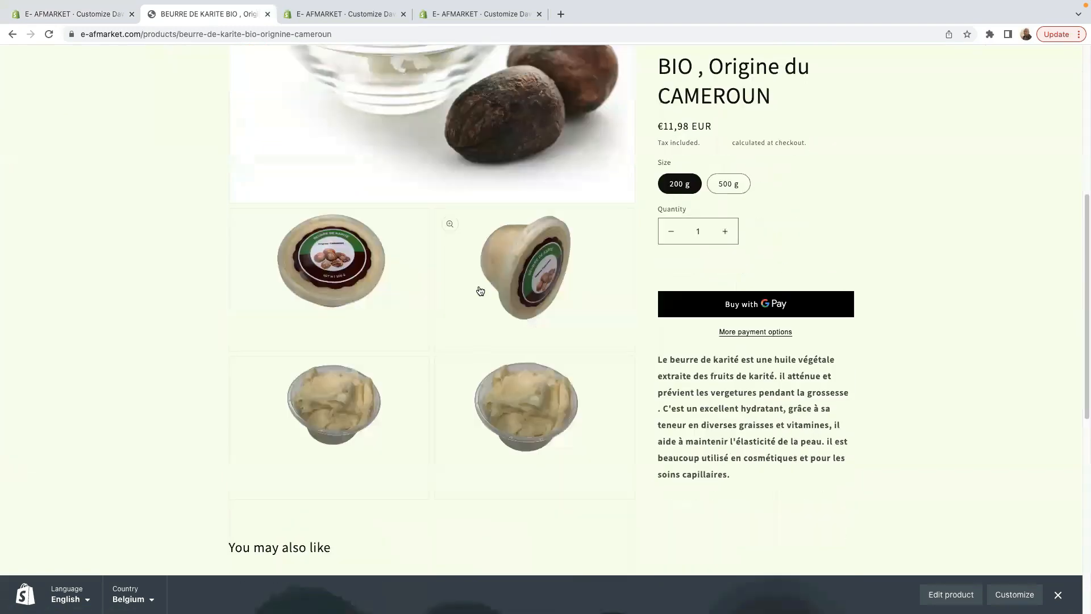
scroll(423, 284, "down", 3)
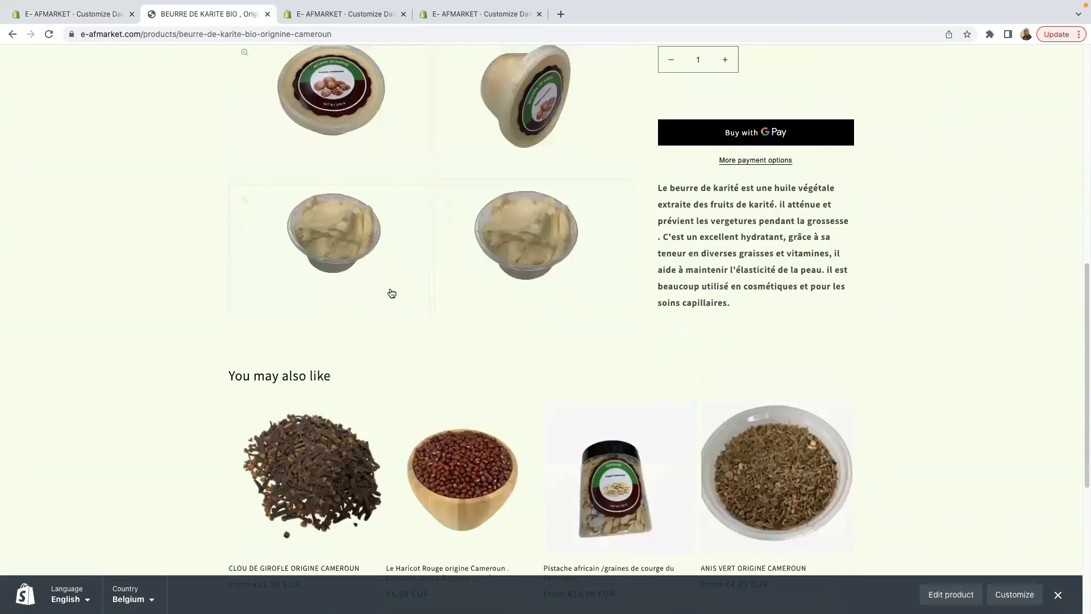
scroll(734, 311, "down", 3)
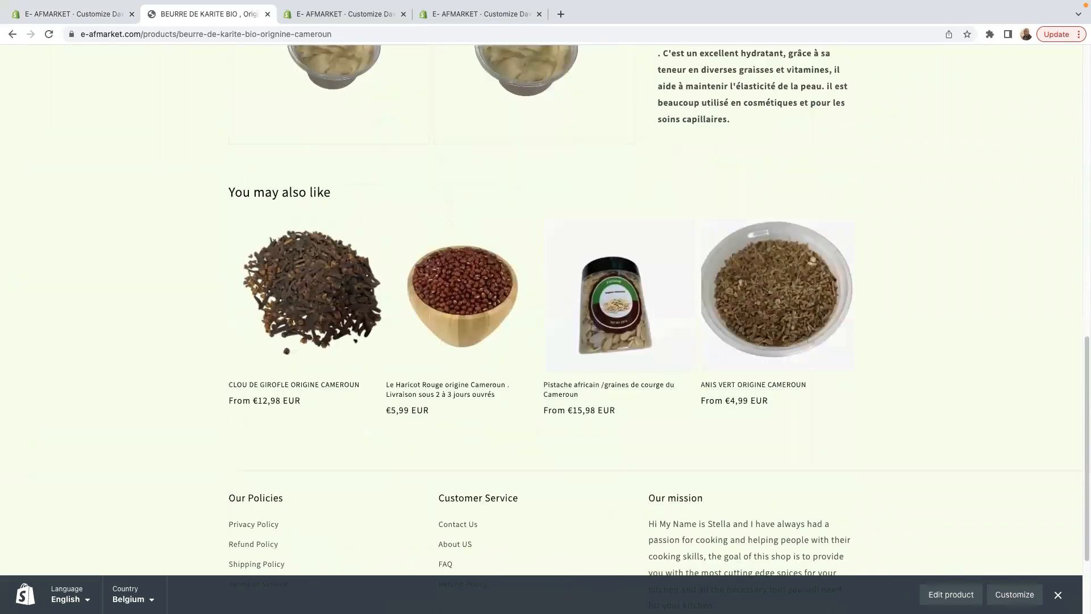
Open this product page's template for customization and add a Product rating block below the Share block
left_click(1013, 595)
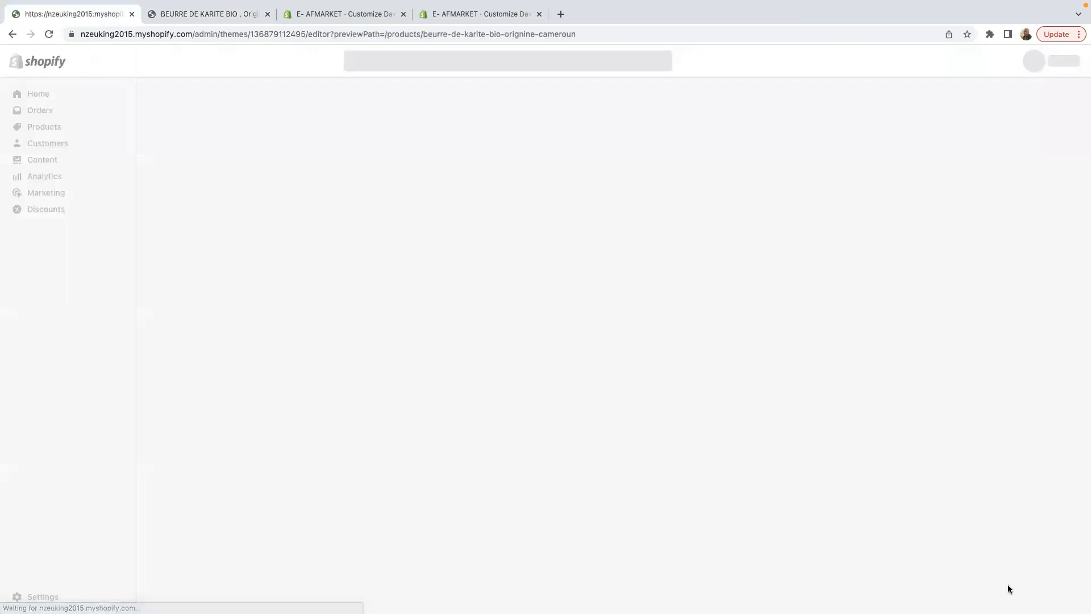
scroll(571, 347, "down", 4)
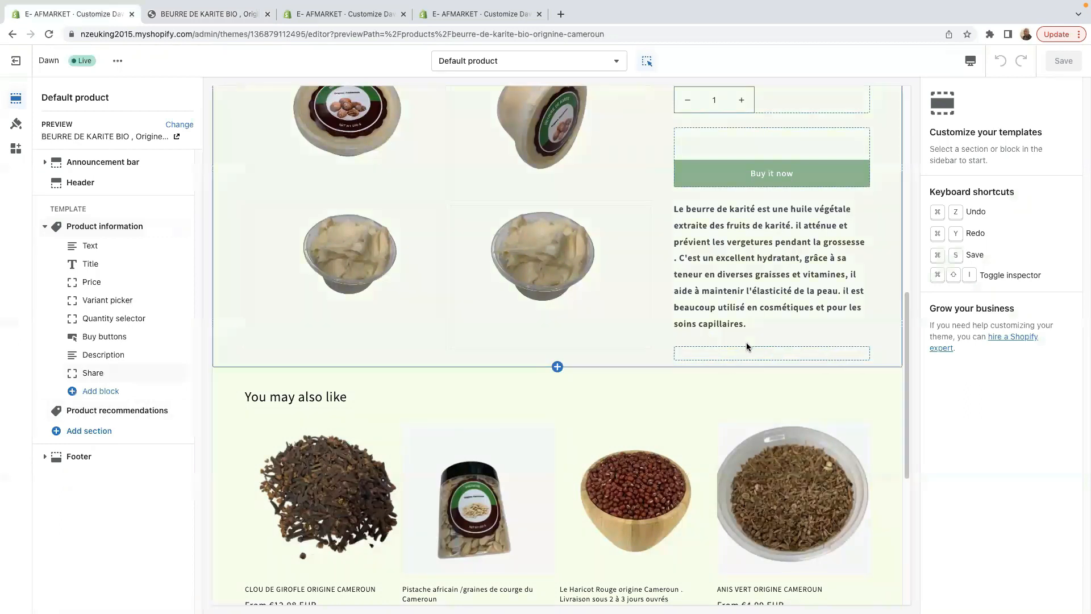
mouse_move(771, 363)
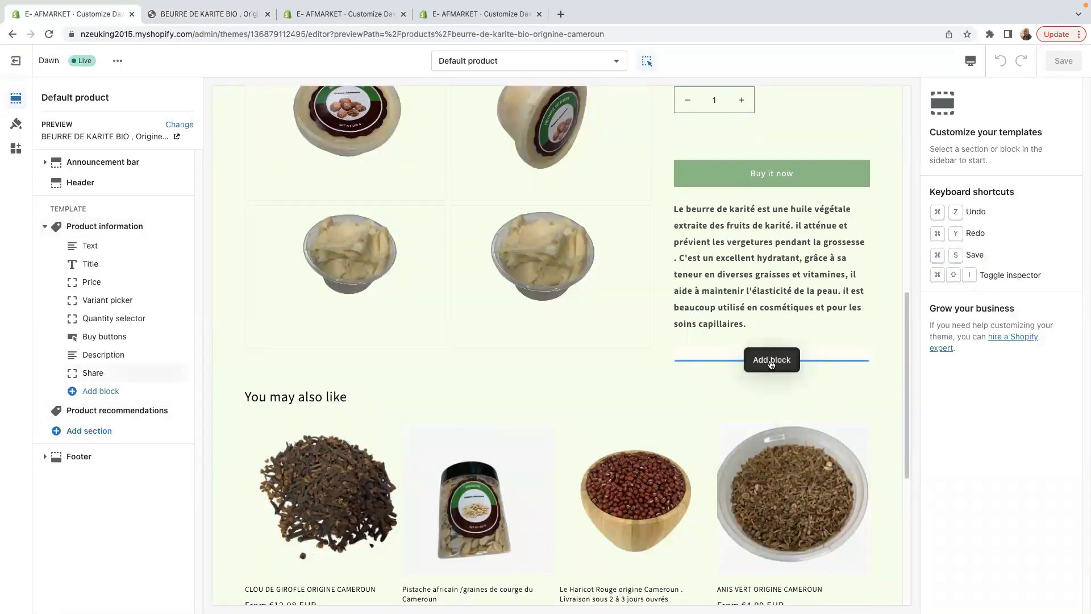
left_click(771, 361)
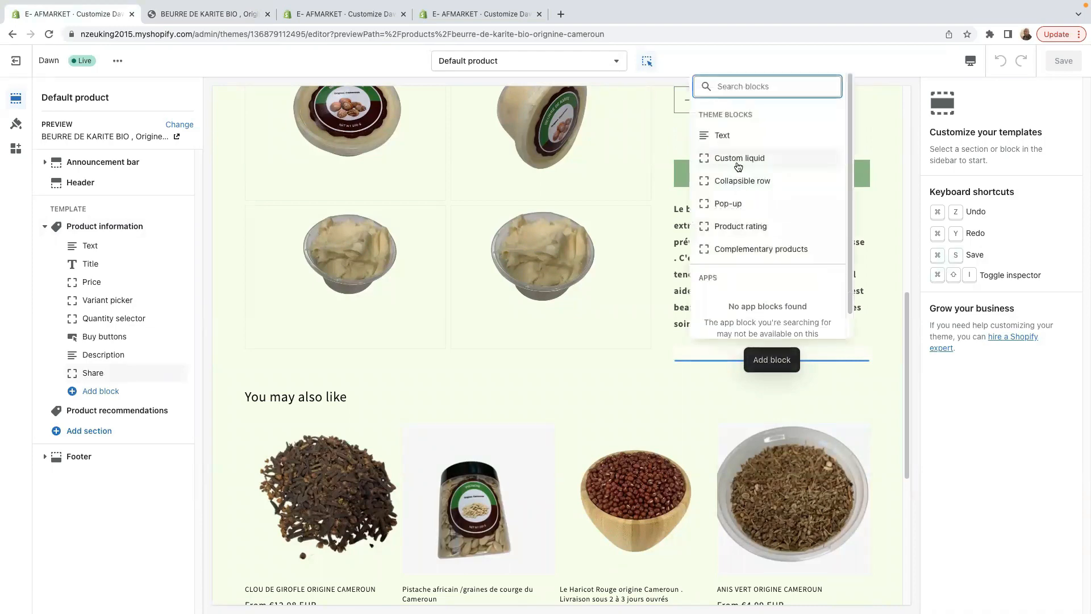
left_click(733, 228)
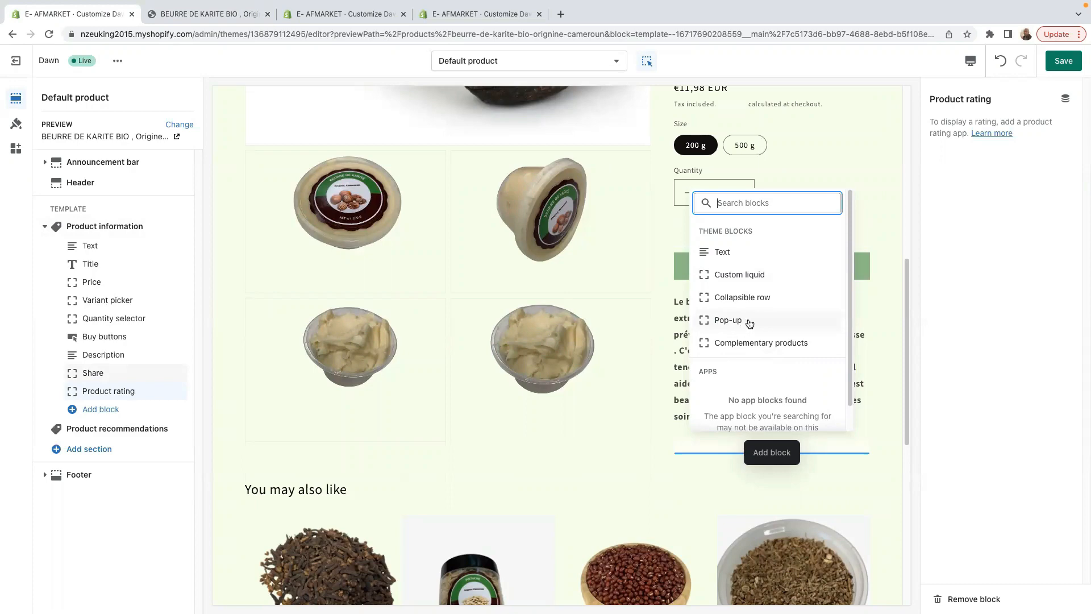
Add a Complementary products block after the Share block, keeping Price tag as its icon
left_click(742, 343)
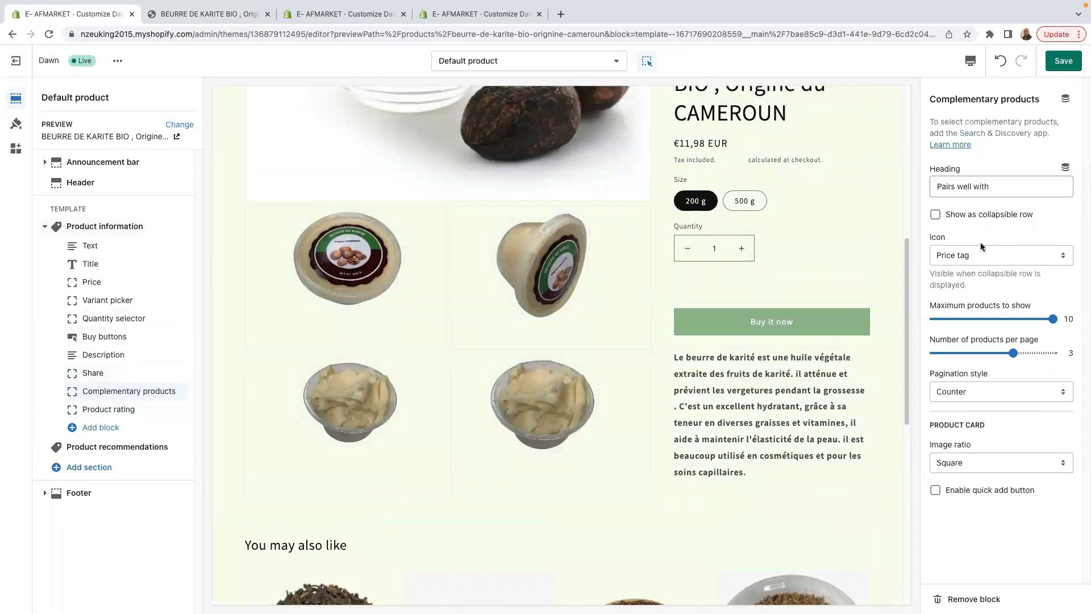
left_click(940, 192)
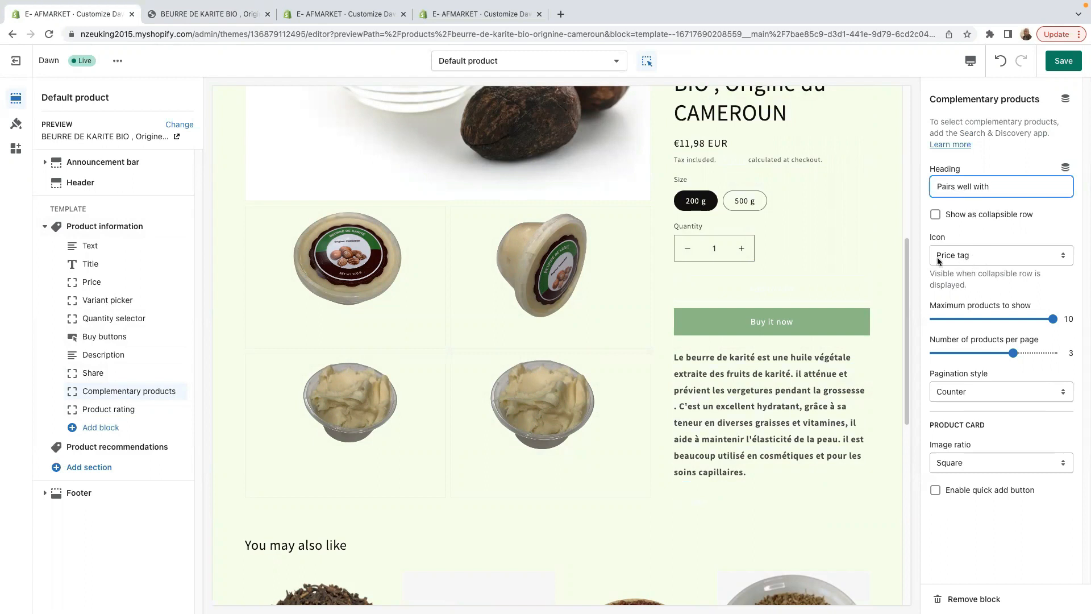
left_click(1037, 255)
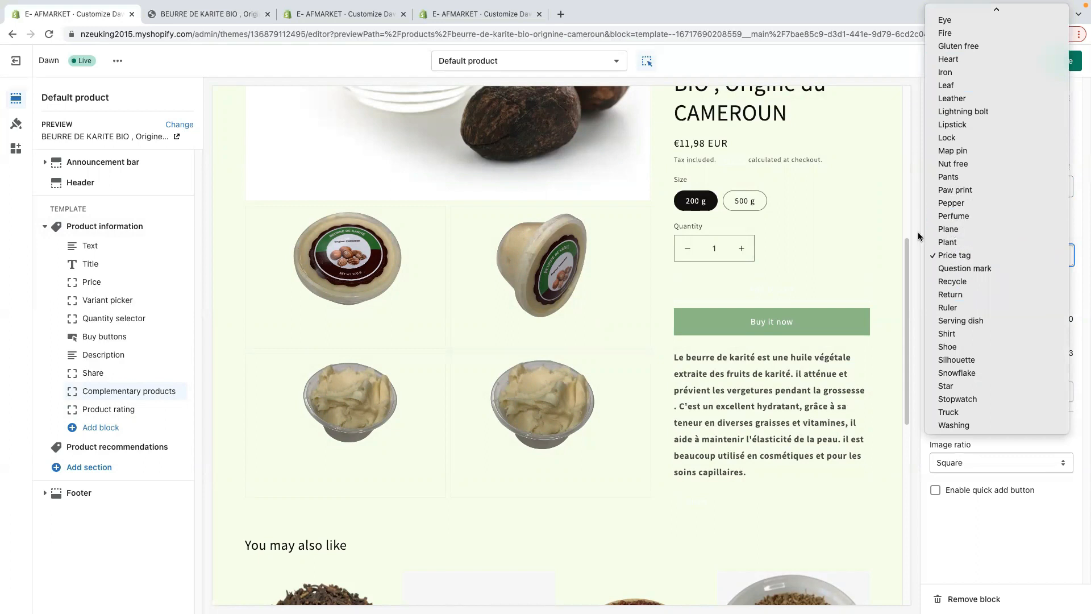
left_click(947, 259)
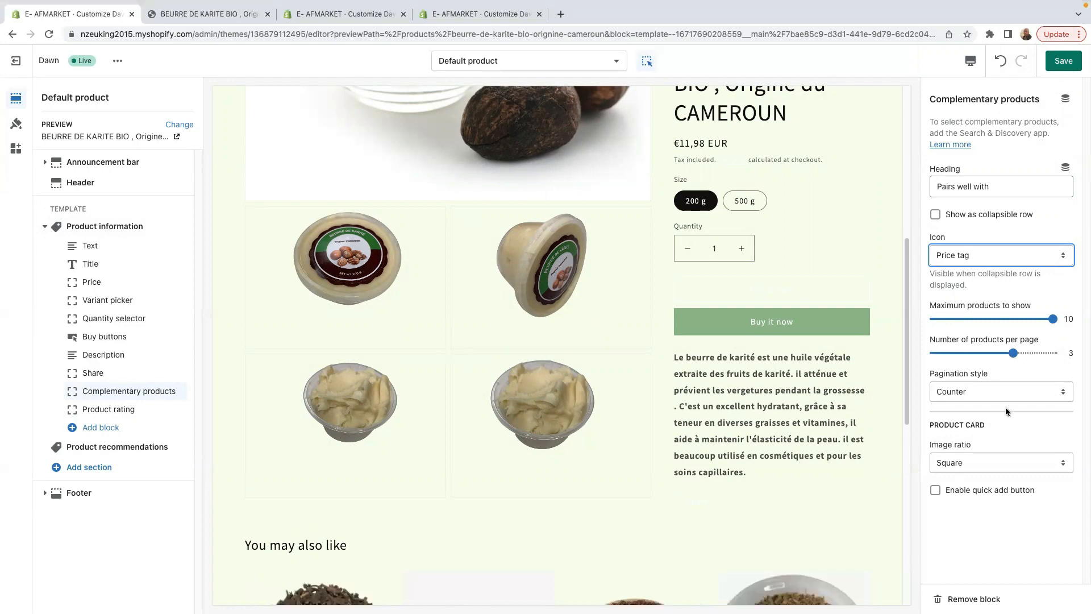
Add an Image banner section between the product information and the "You may also like" recommendations
scroll(848, 409, "up", 2)
scroll(859, 417, "down", 5)
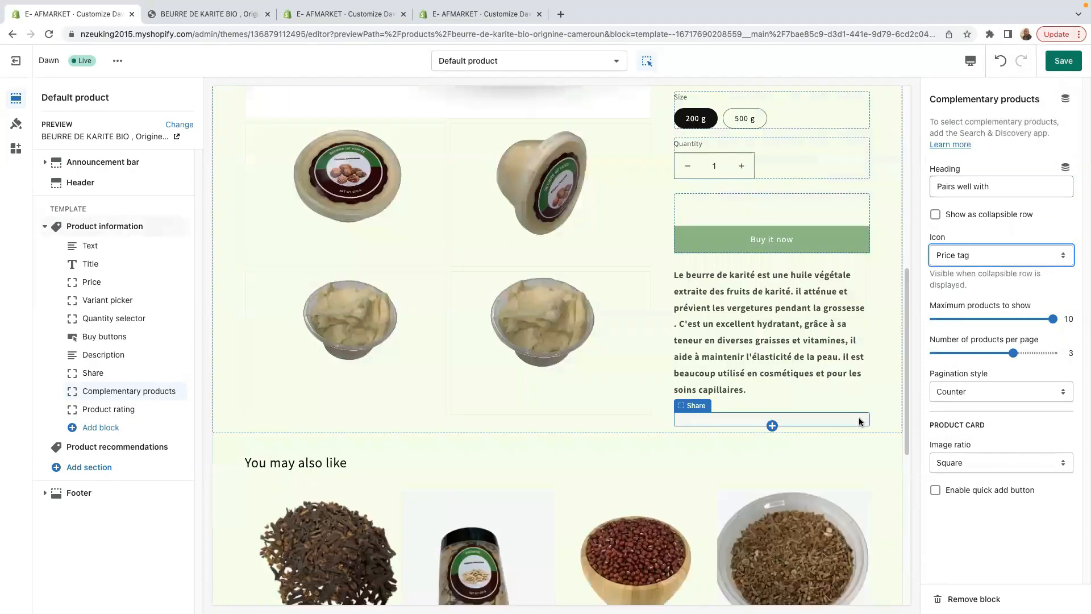
scroll(859, 418, "up", 2)
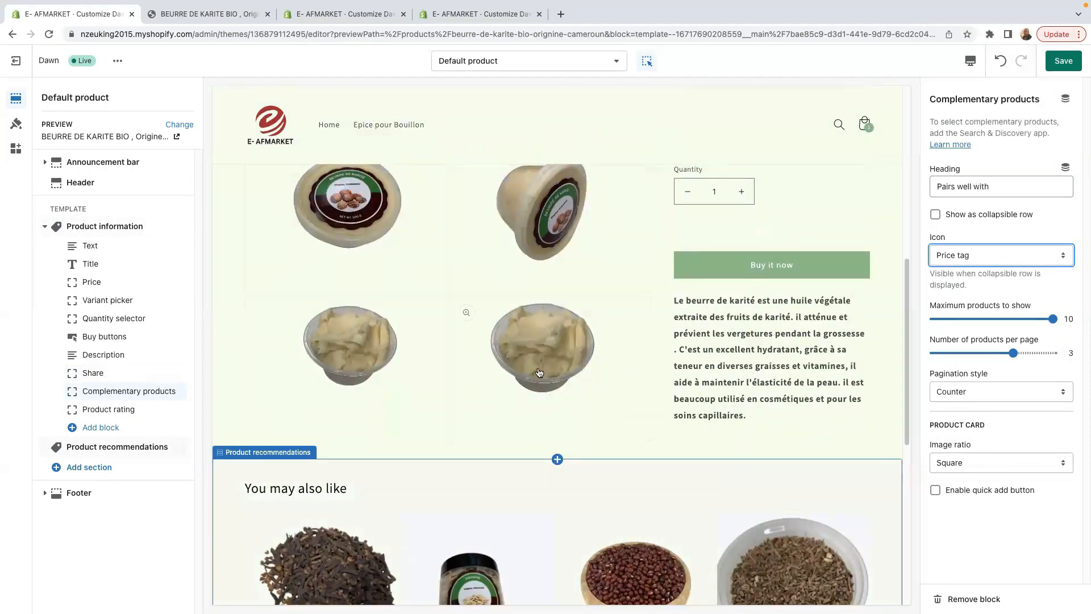
scroll(710, 370, "up", 3)
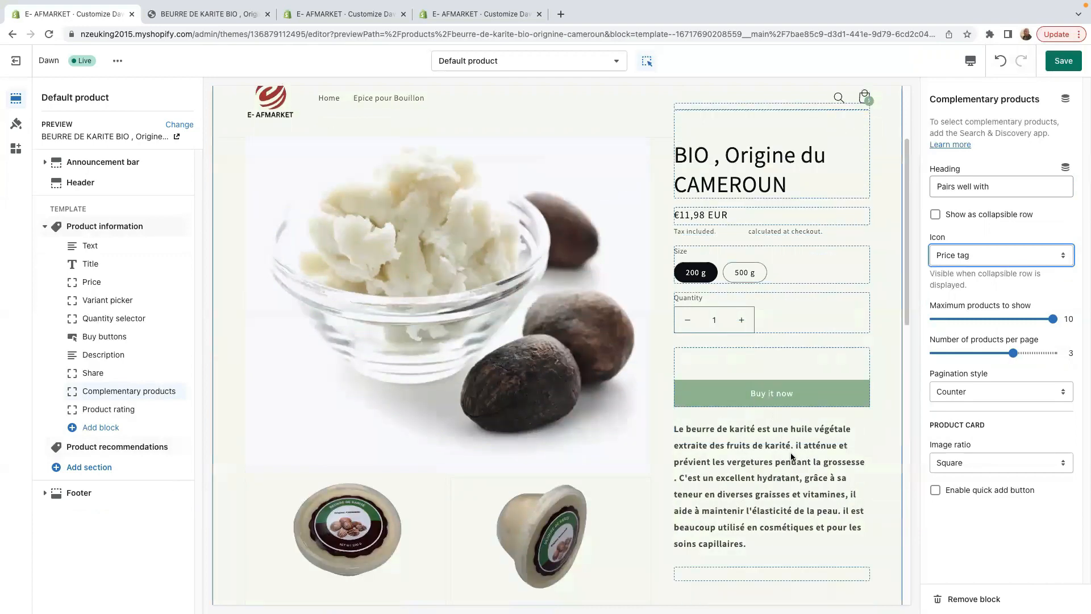
scroll(790, 458, "down", 3)
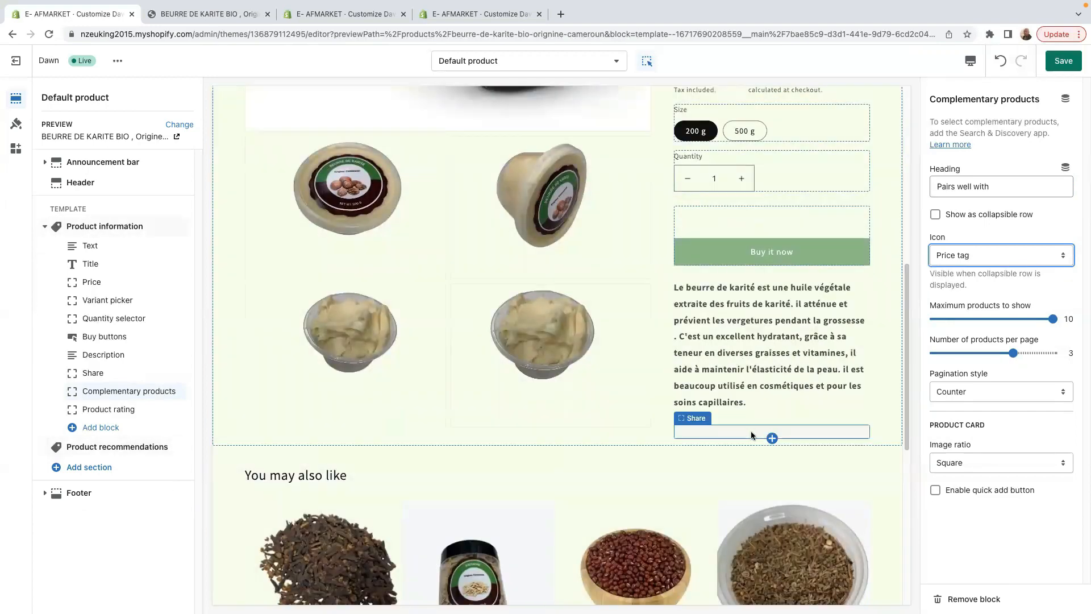
mouse_move(768, 439)
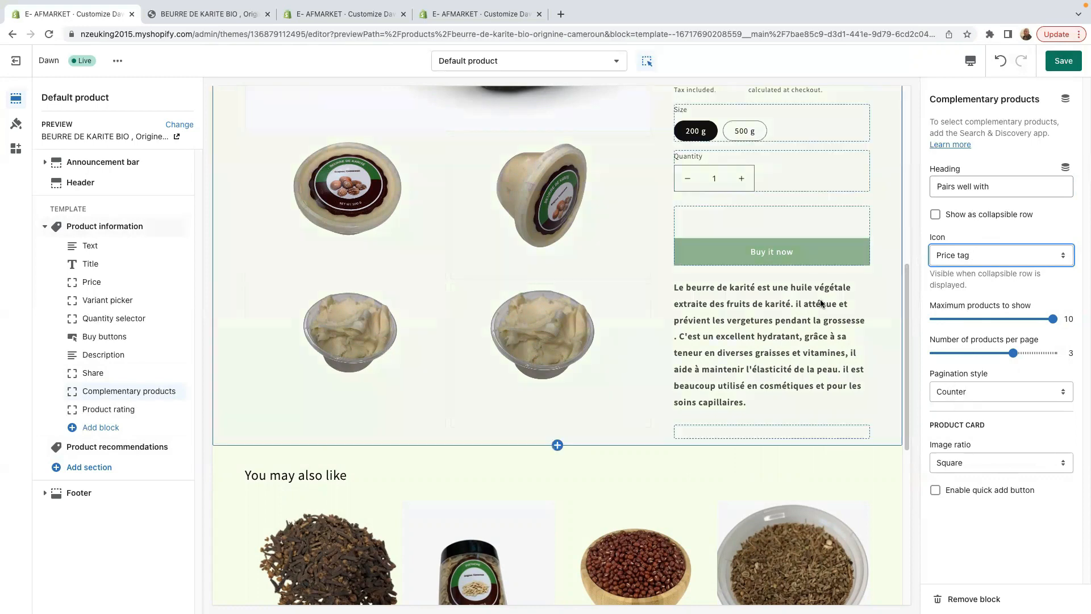
scroll(584, 427, "down", 3)
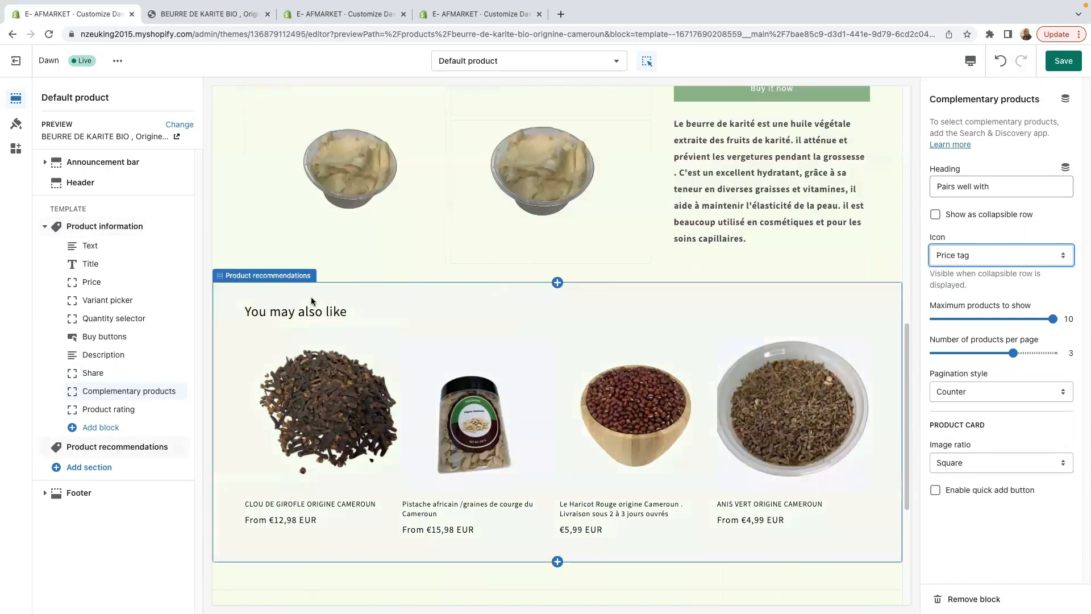
left_click(558, 283)
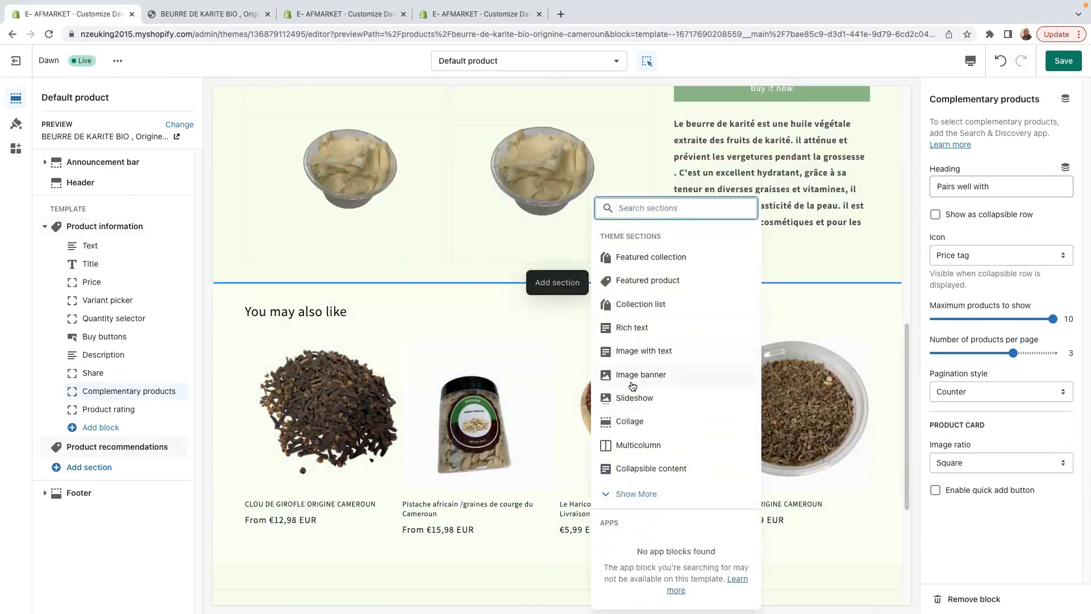
left_click(641, 375)
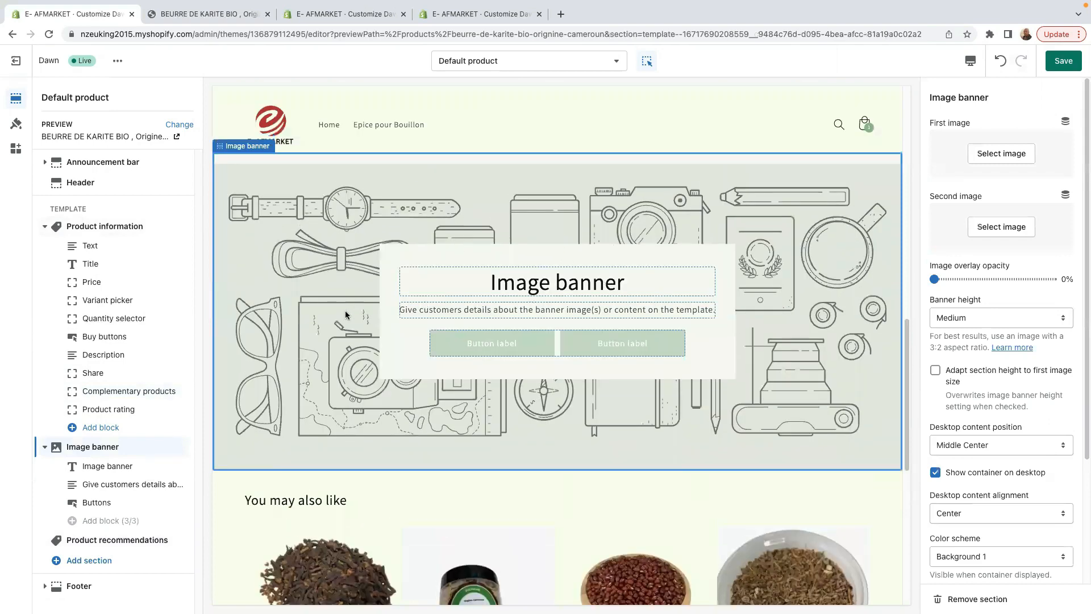
Try the library's spice collage with nuts, peppercorns and wooden bowl as the banner's first image
left_click(1003, 154)
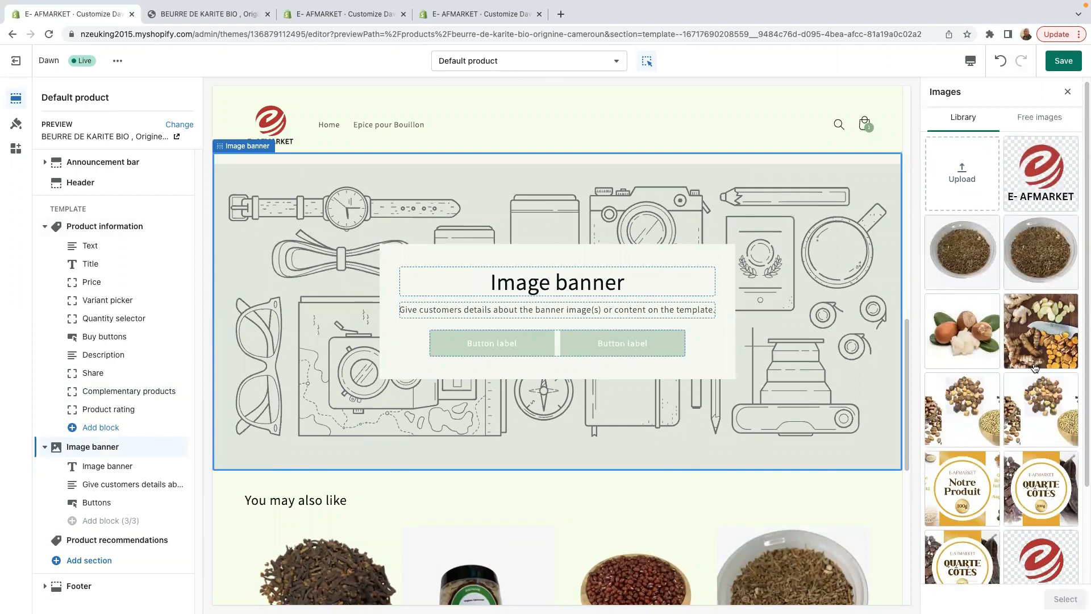
scroll(1038, 369, "down", 2)
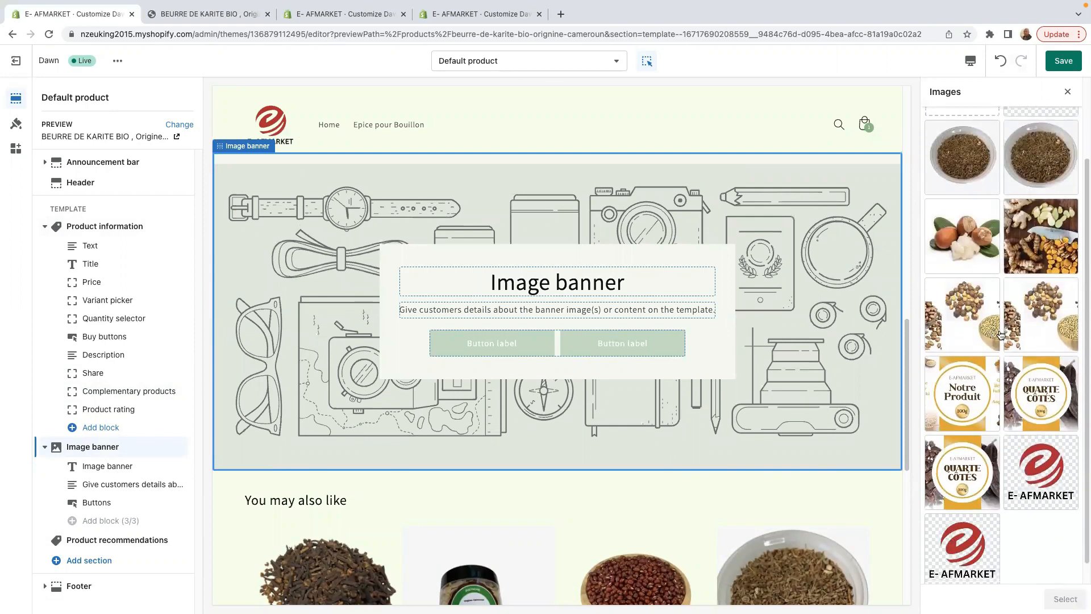
left_click(1031, 317)
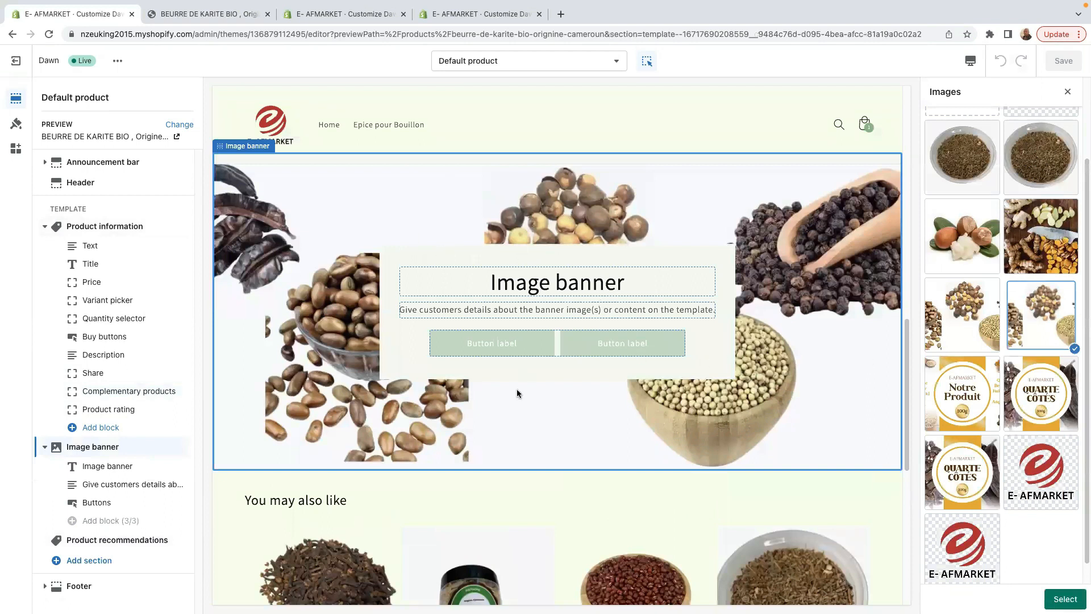
Clear the second button label in the image banner's Buttons block to hide that button
left_click(495, 348)
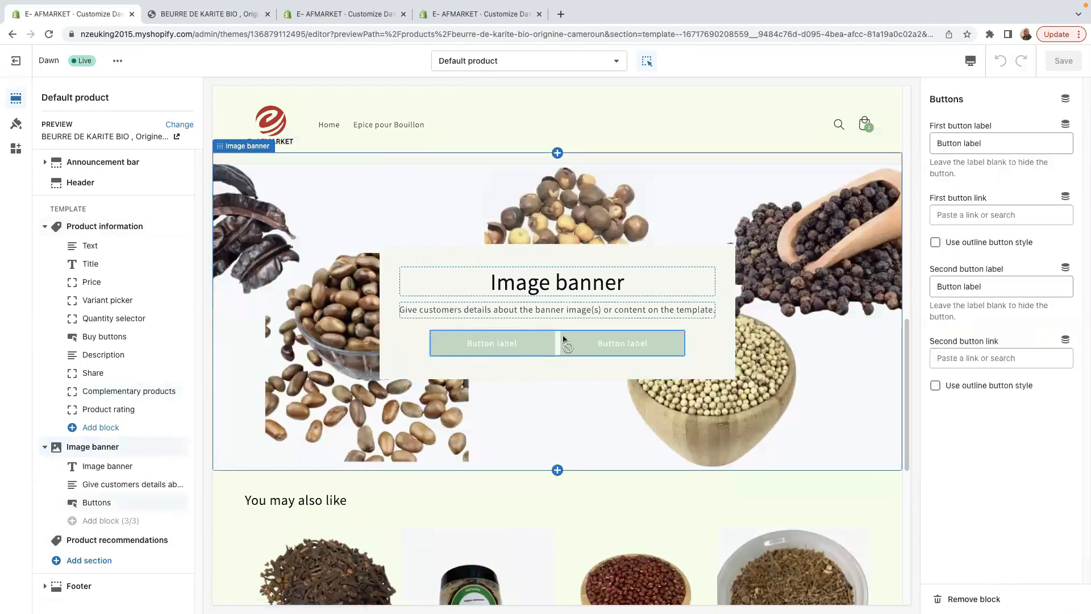
left_click(991, 289)
key("BackSpace")
key("BackSpace")
key("BackSpace")
key("BackSpace")
key("BackSpace")
key("BackSpace")
key("BackSpace")
key("BackSpace")
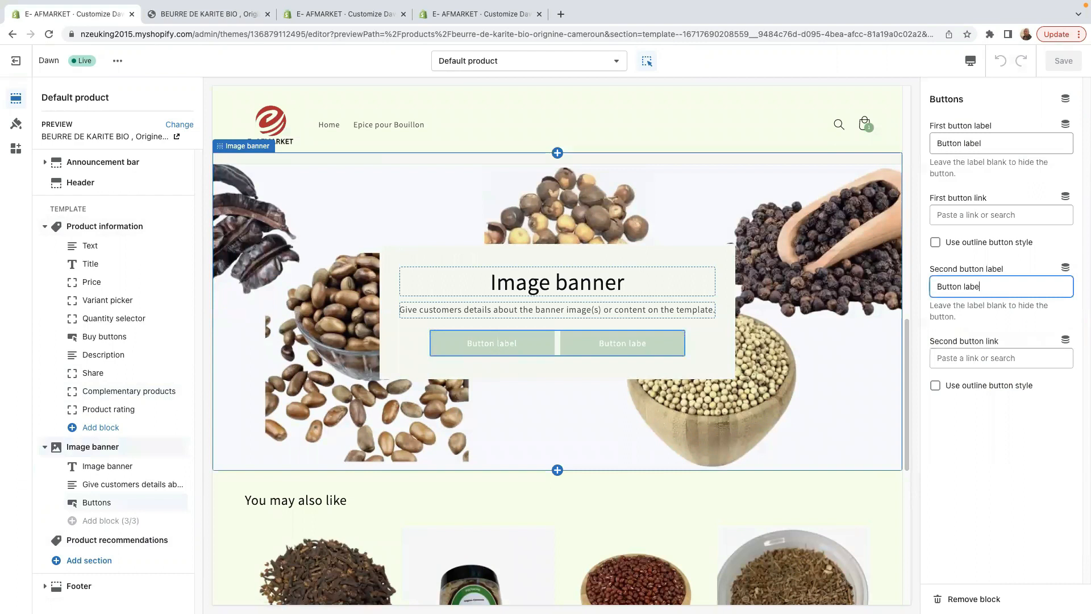
key("BackSpace")
key("BackSpace")
key("BackSpace")
key("BackSpace")
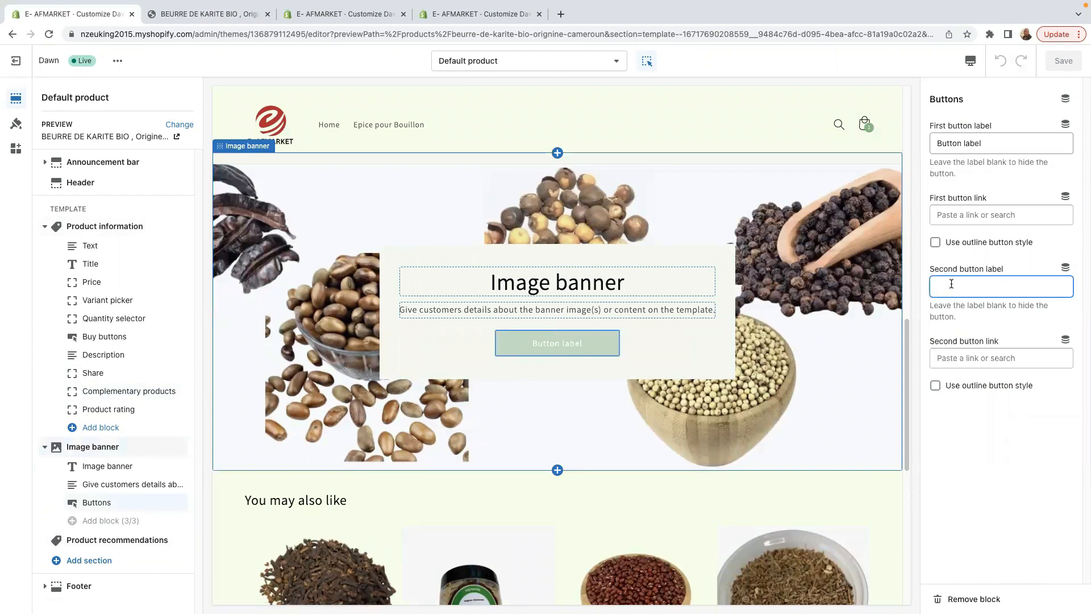
Clear the first button label in the image banner's Buttons block to hide that button, and view its link options
left_click(995, 151)
key("BackSpace")
key("BackSpace")
key("BackSpace")
key("BackSpace")
key("BackSpace")
key("BackSpace")
key("BackSpace")
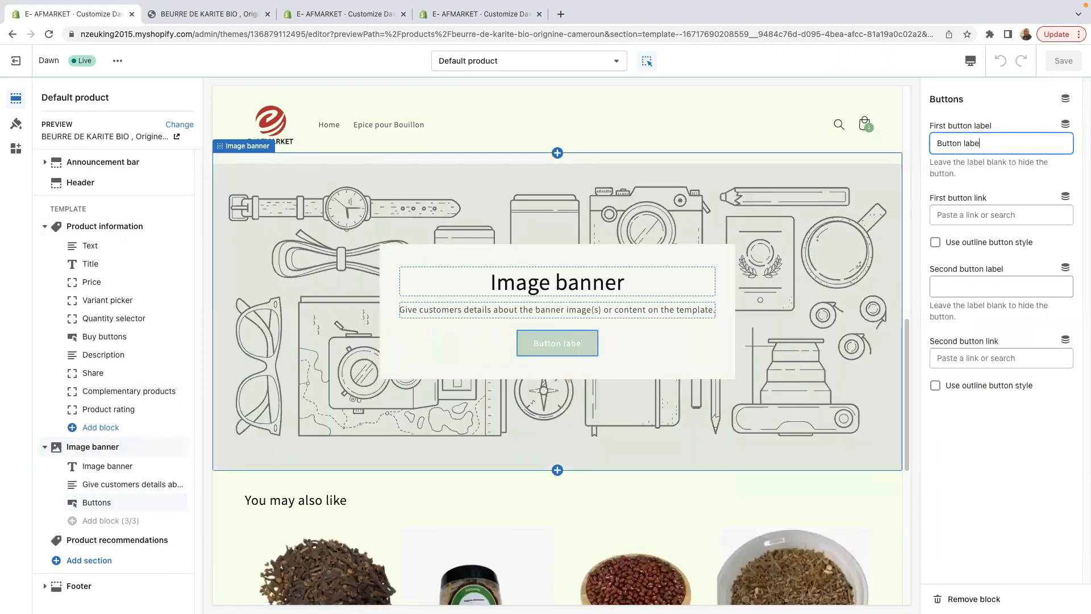
key("BackSpace")
key("BackSpace")
key("BackSpace")
key("BackSpace")
key("BackSpace")
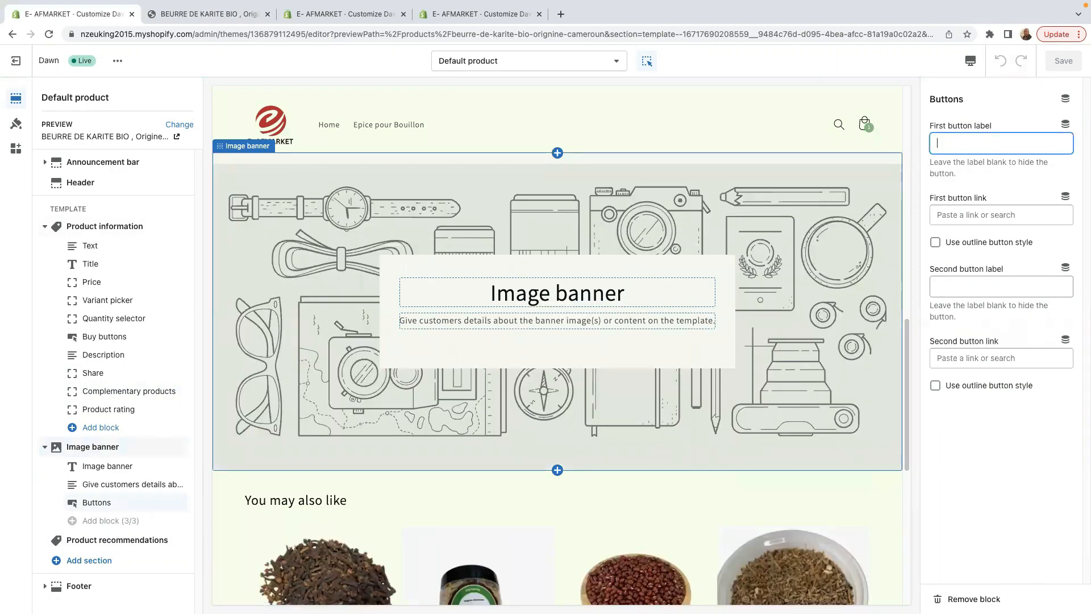
left_click(951, 216)
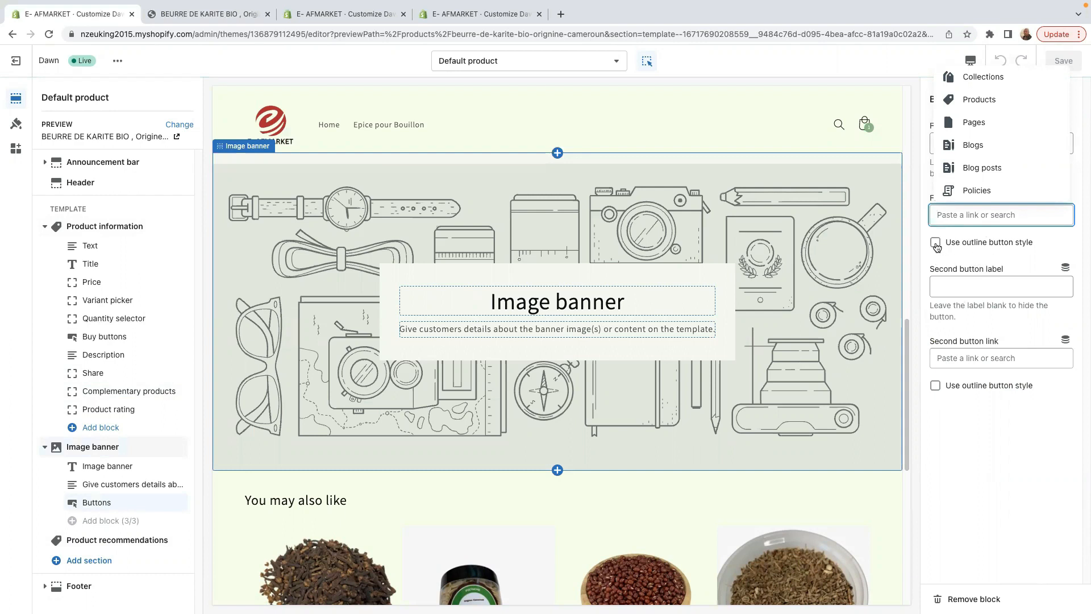
left_click(950, 258)
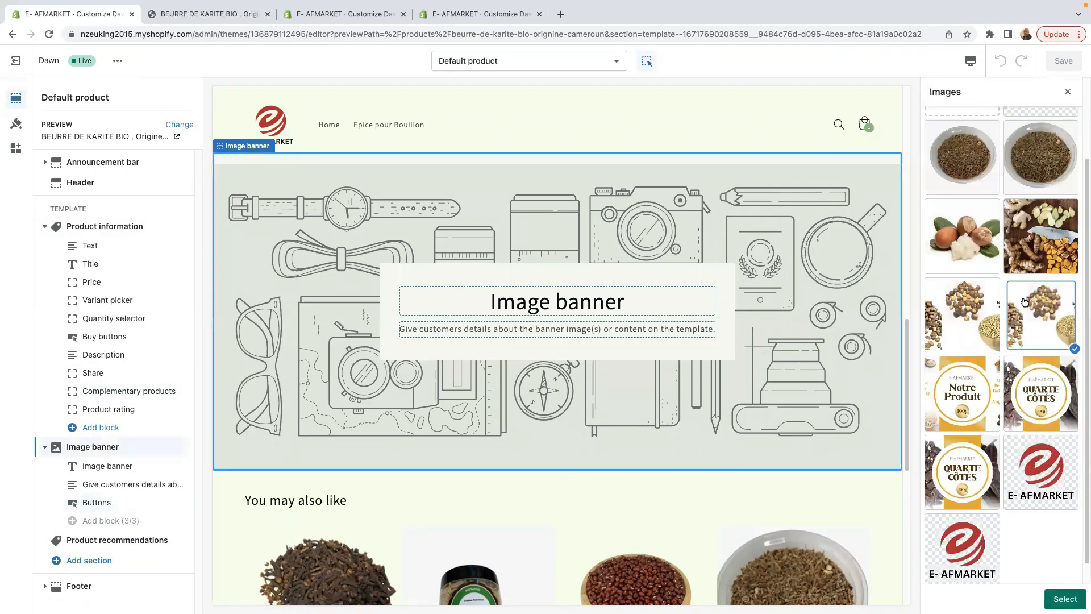
Reselect the library's website_cover spice collage as the image banner's first image
left_click(1033, 313)
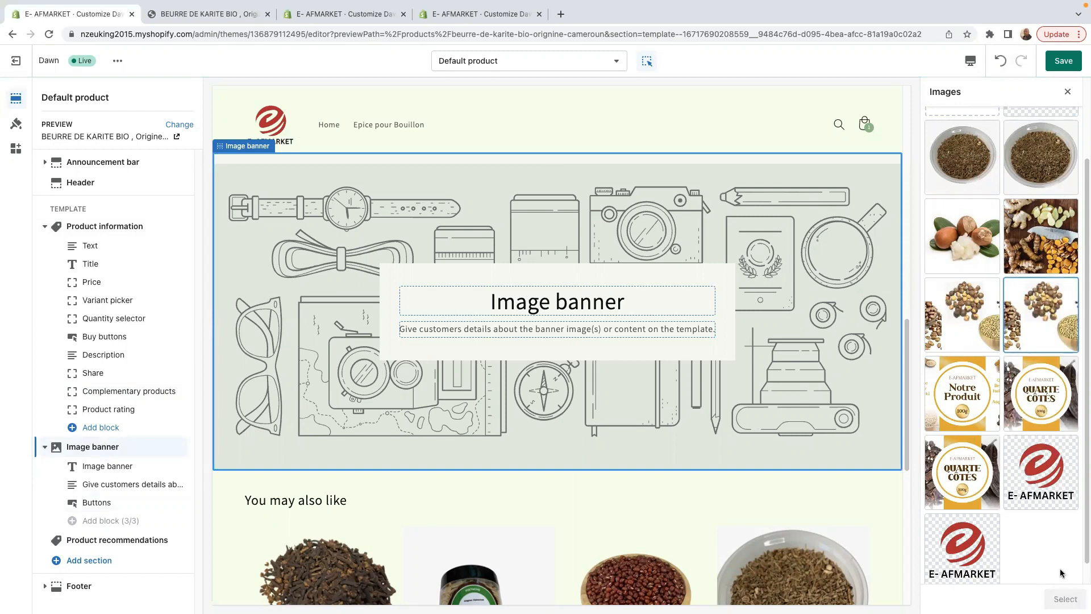
left_click(1046, 314)
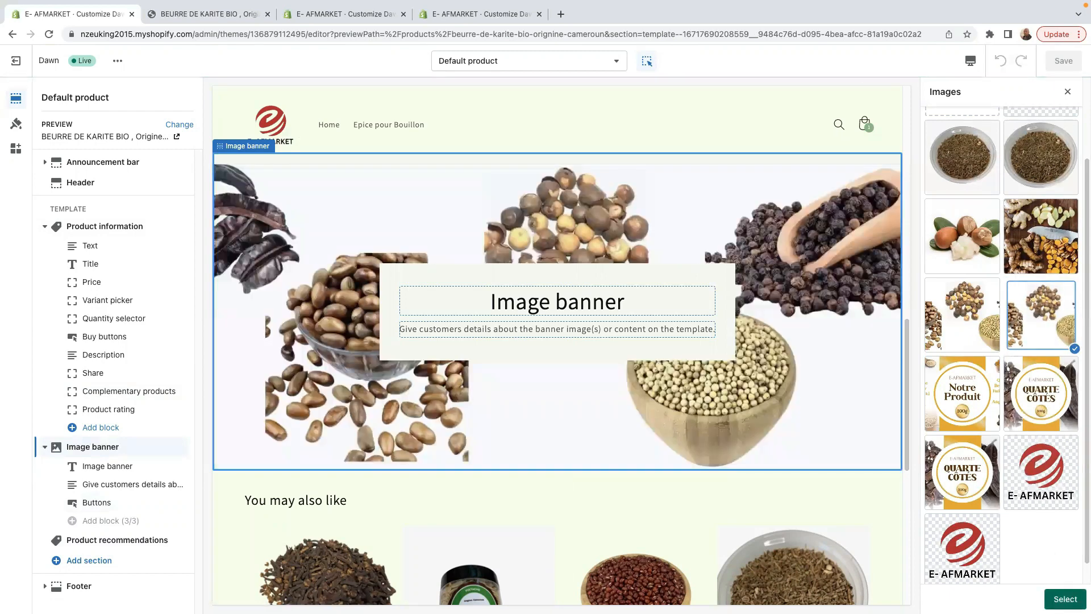
left_click(1065, 599)
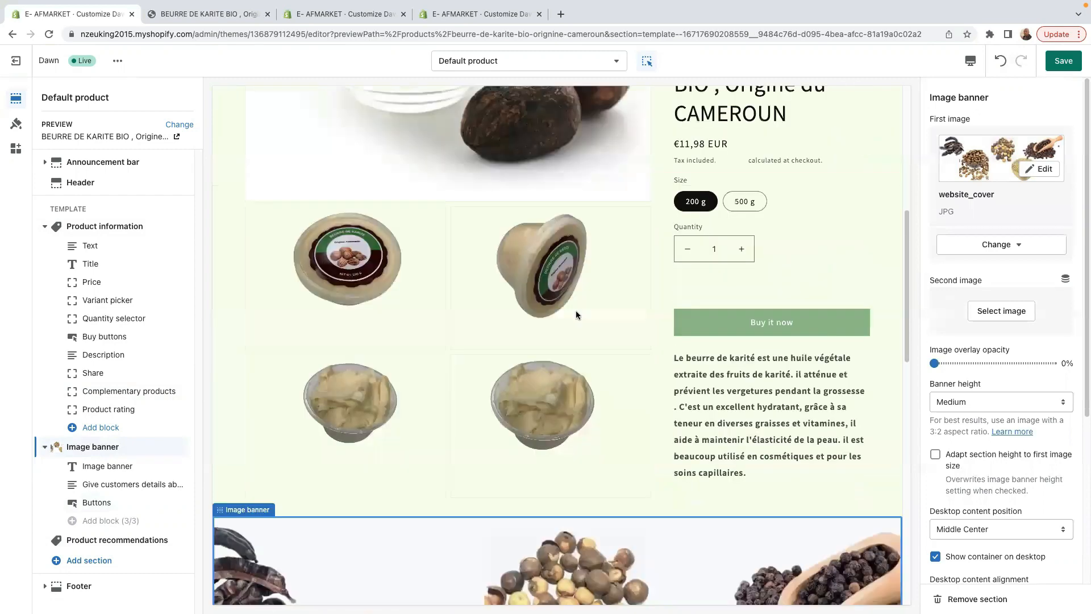
Clear the description in the image banner's Text block so it is blank
scroll(576, 315, "down", 4)
scroll(465, 360, "down", 2)
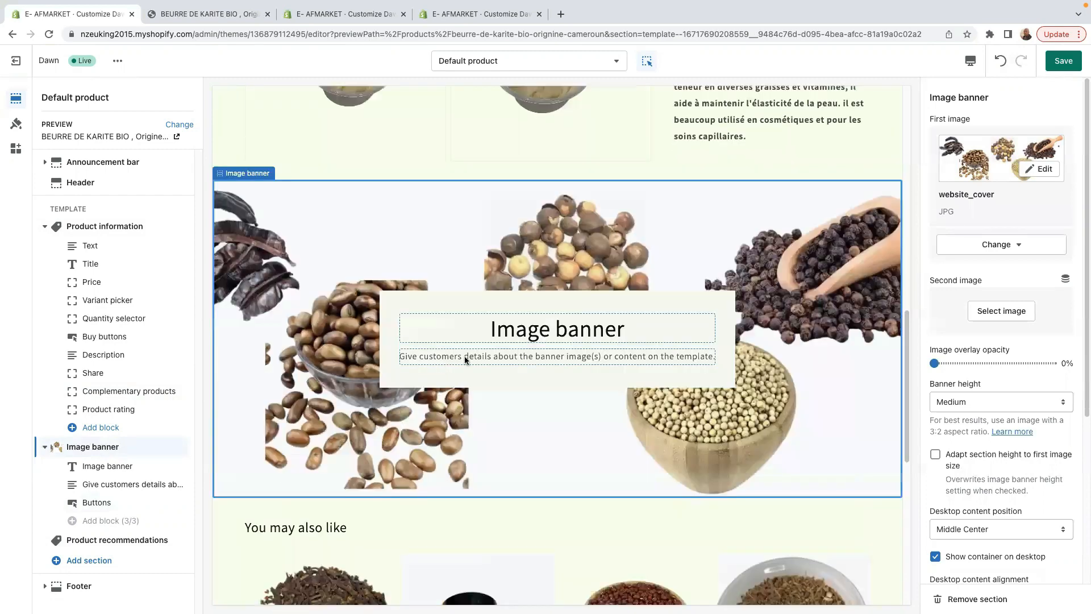
left_click(520, 356)
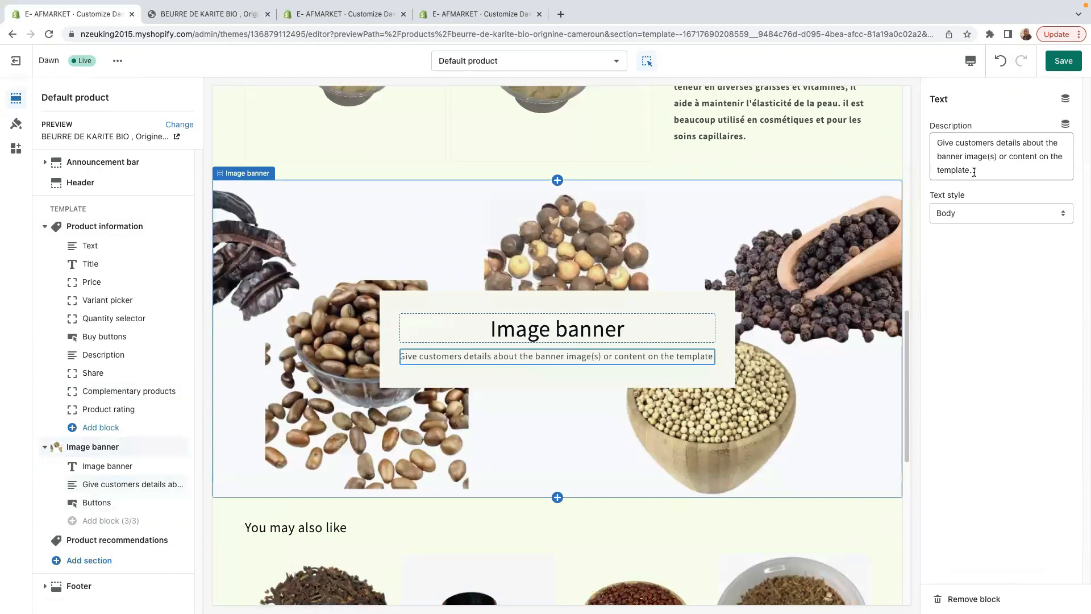
left_click_drag(974, 172, 930, 143)
type("Giv")
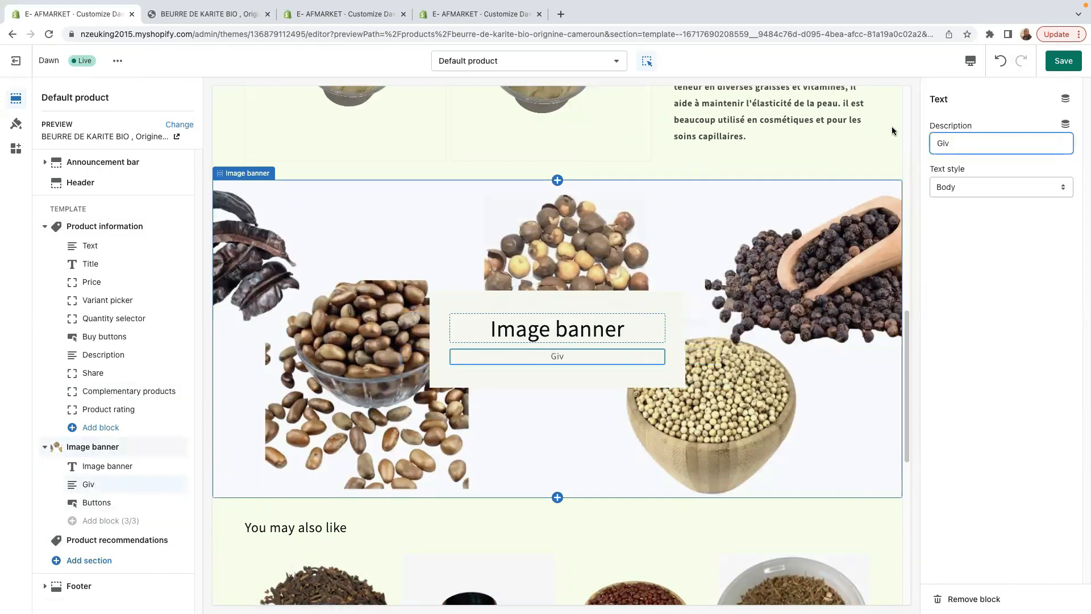
key("BackSpace")
key("BackSpace")
key("BackSpace")
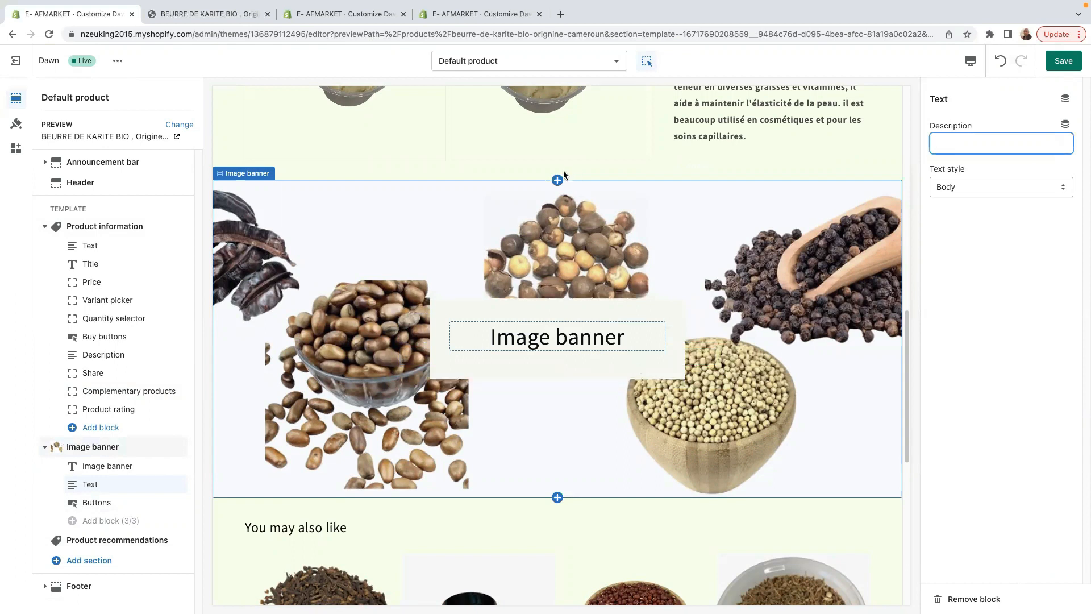
Remove the whole Image banner section from the product page template
left_click(564, 454)
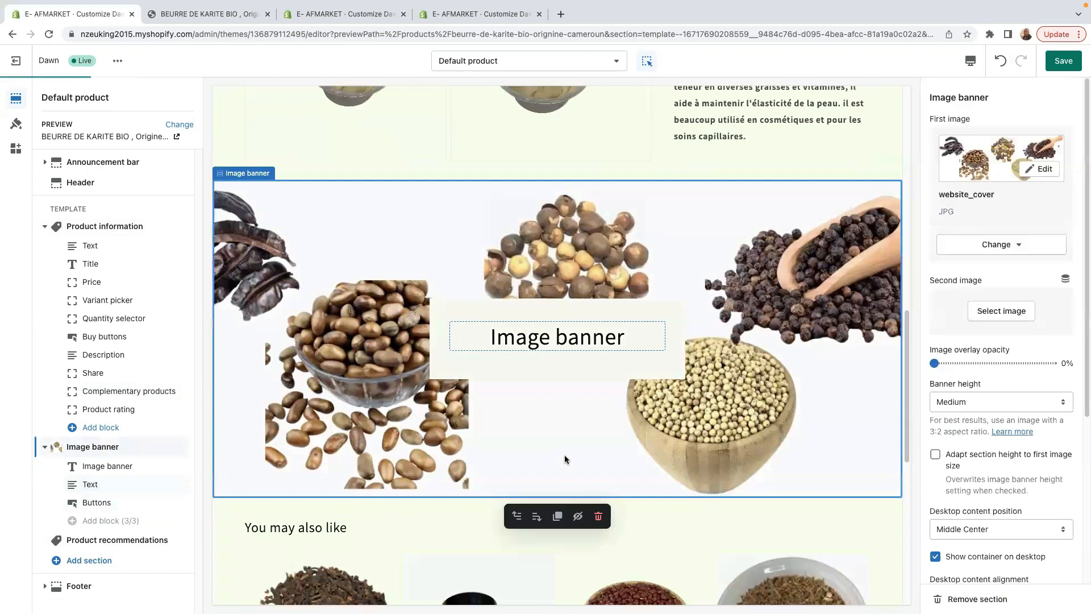
left_click(599, 518)
scroll(523, 302, "up", 5)
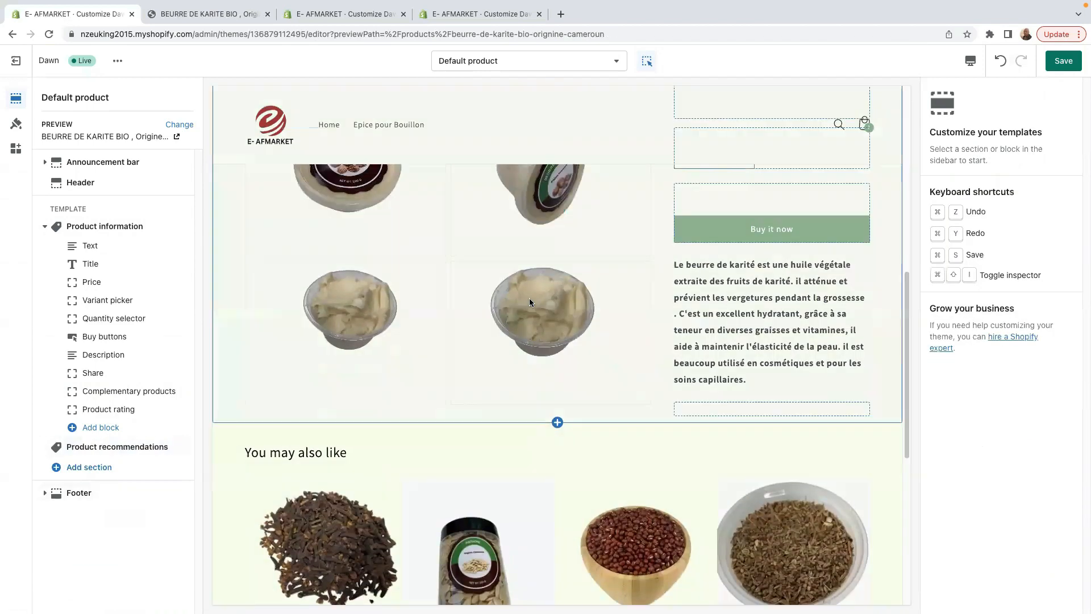
scroll(571, 422, "down", 1)
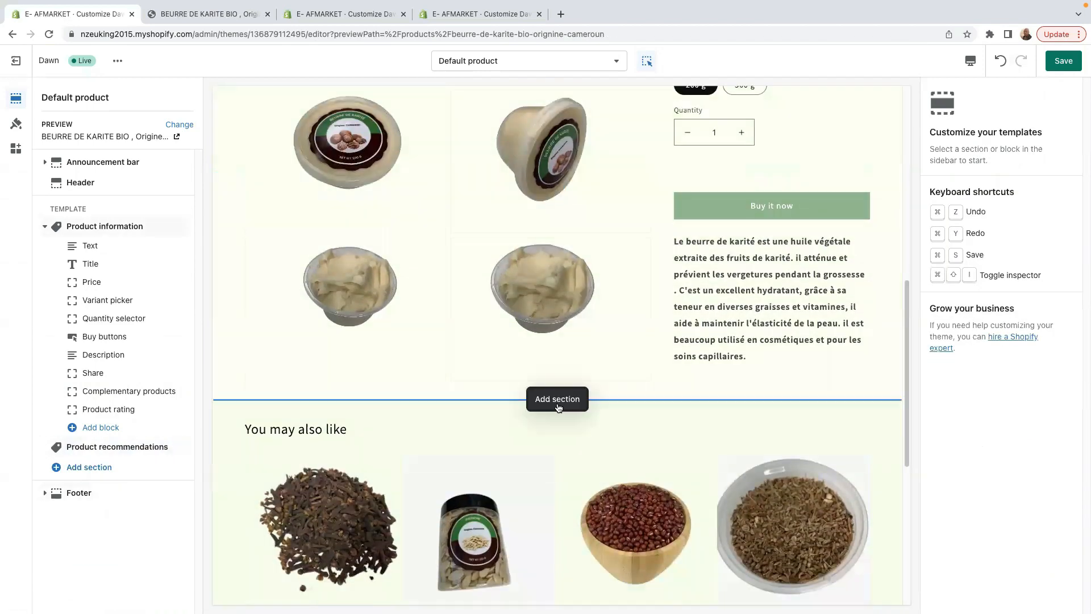
Browse the full list of theme sections that can be added between the product information and the "You may also like" recommendations
left_click(580, 399)
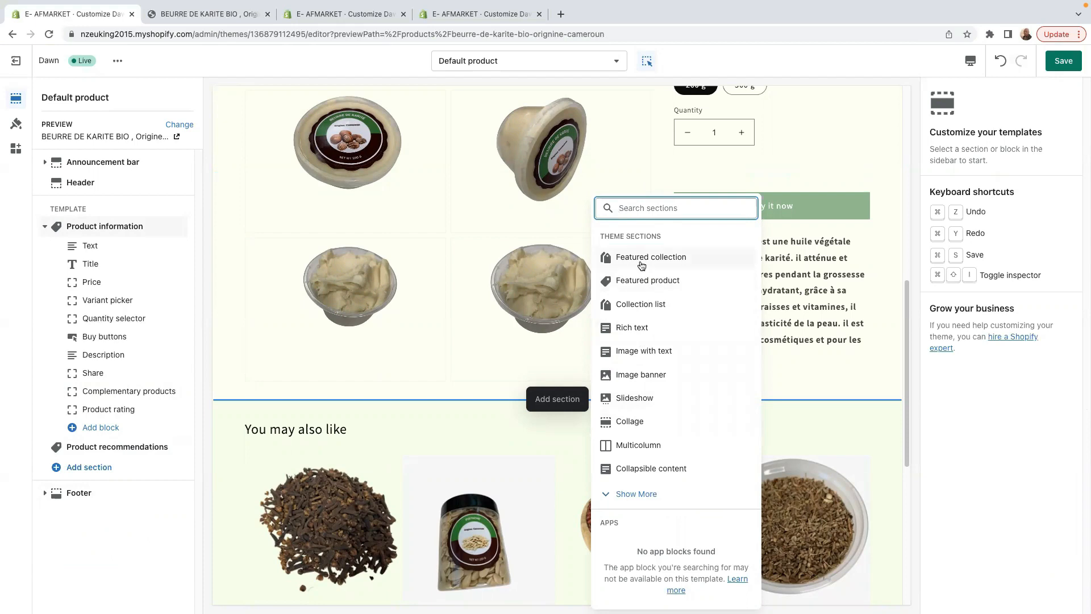
left_click(437, 397)
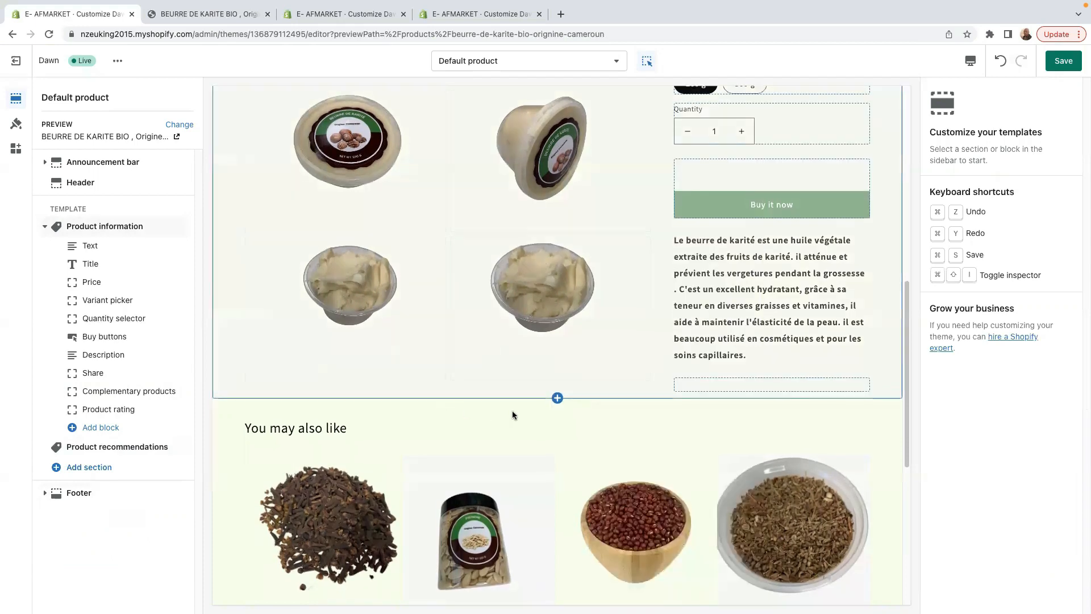
scroll(513, 410, "down", 3)
scroll(596, 283, "up", 1)
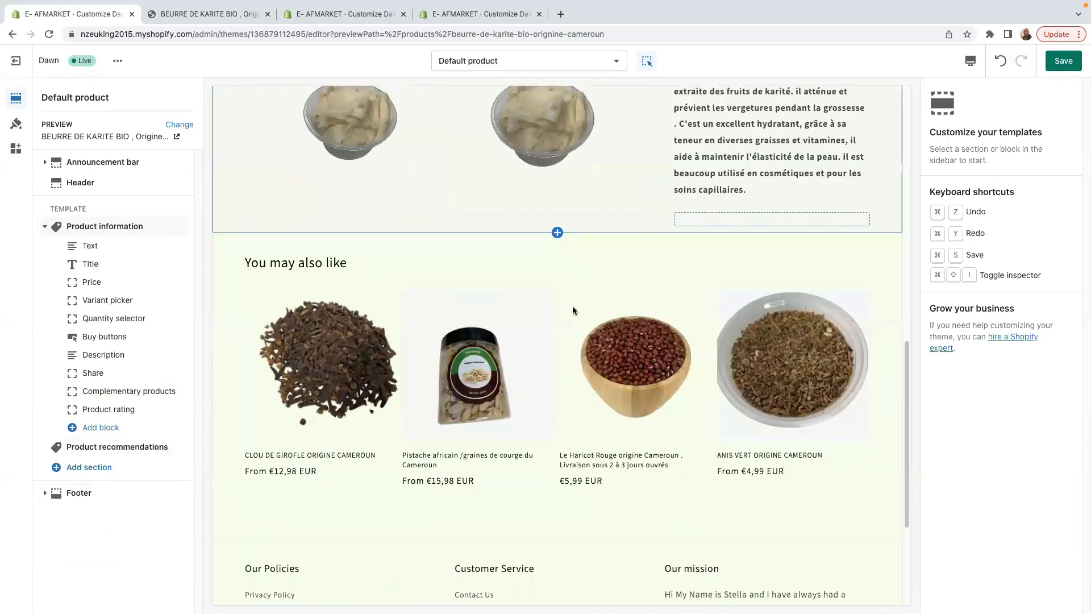
scroll(655, 389, "up", 2)
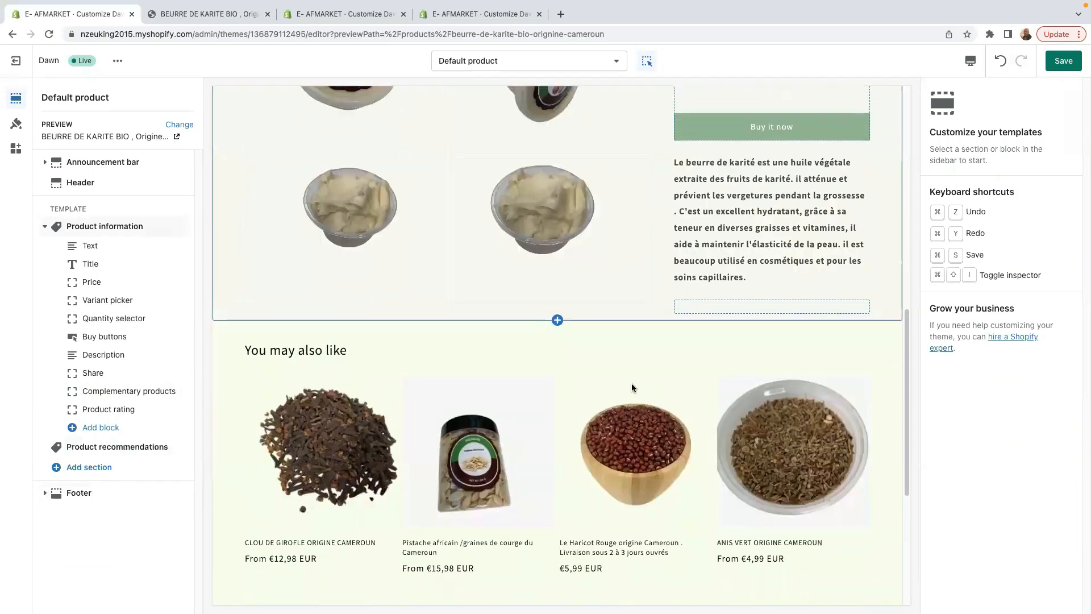
left_click(558, 320)
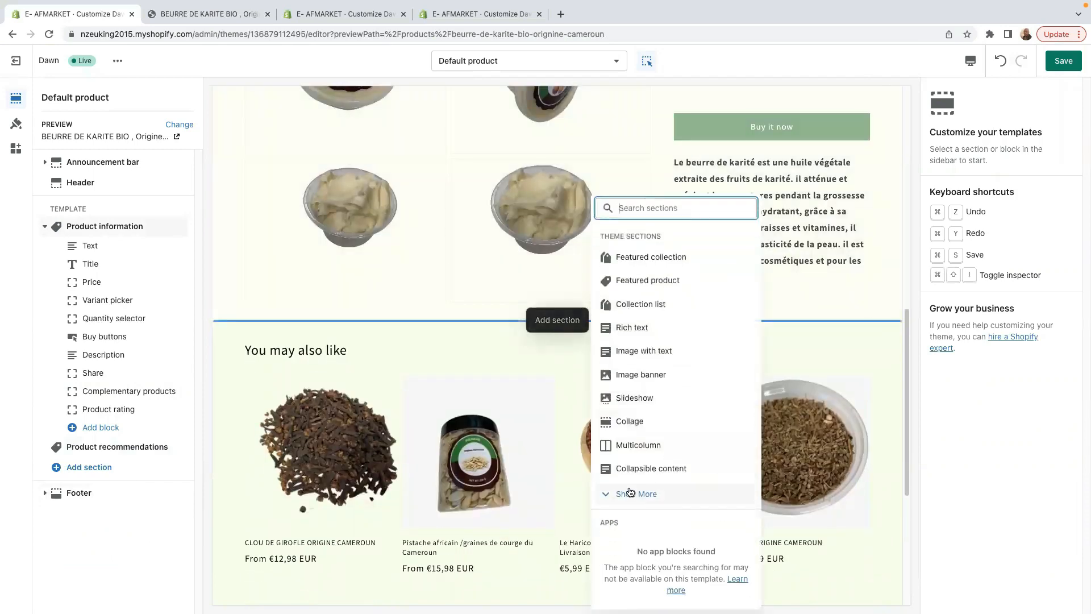
left_click(638, 494)
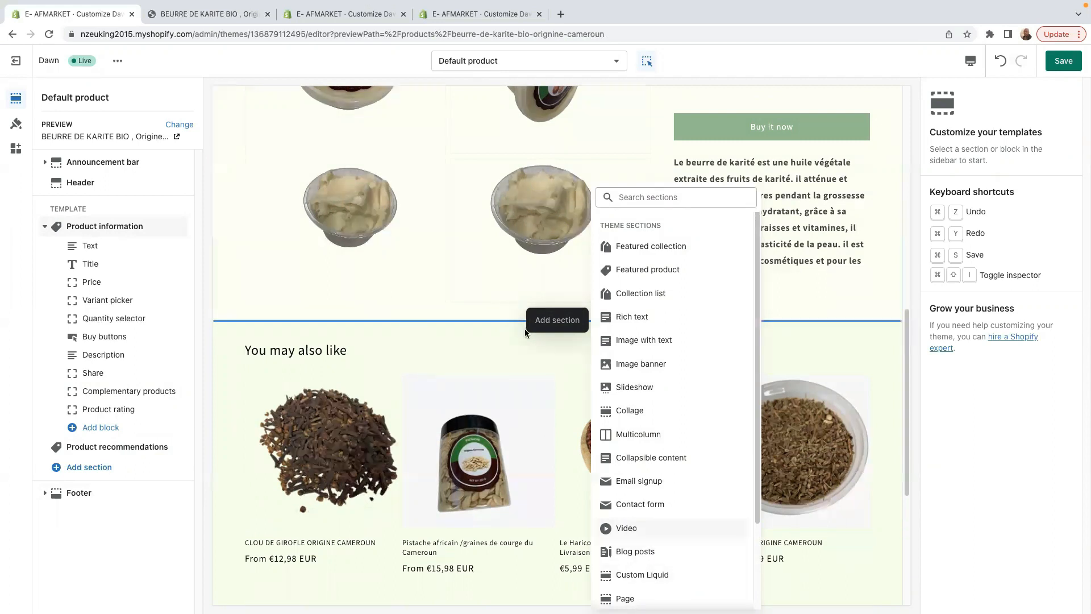
left_click(416, 470)
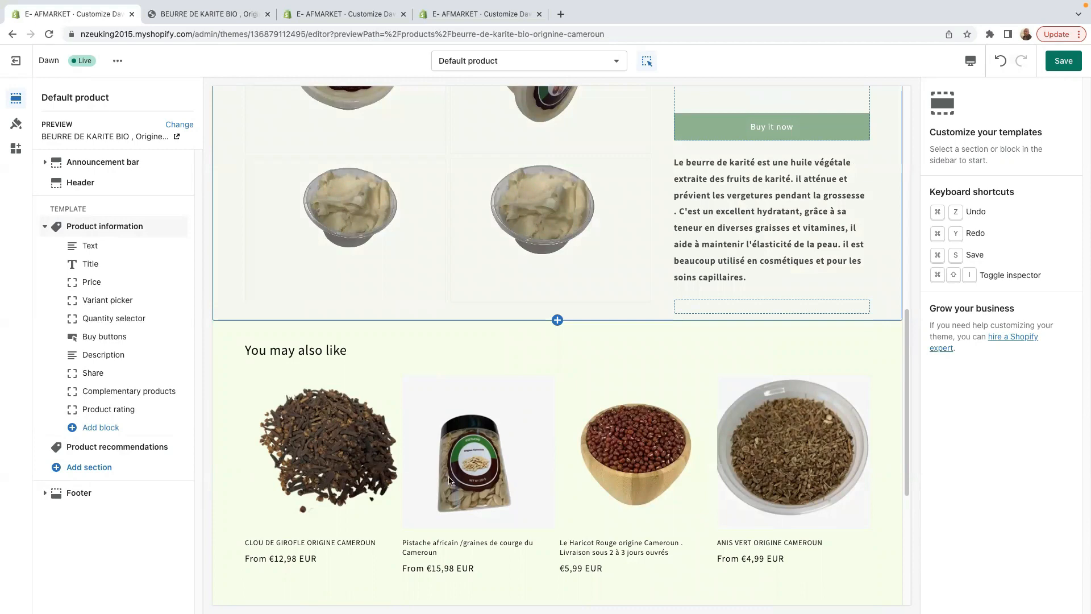
Look over the product page preview, and exit the theme editor without saving the changes
scroll(733, 341, "up", 5)
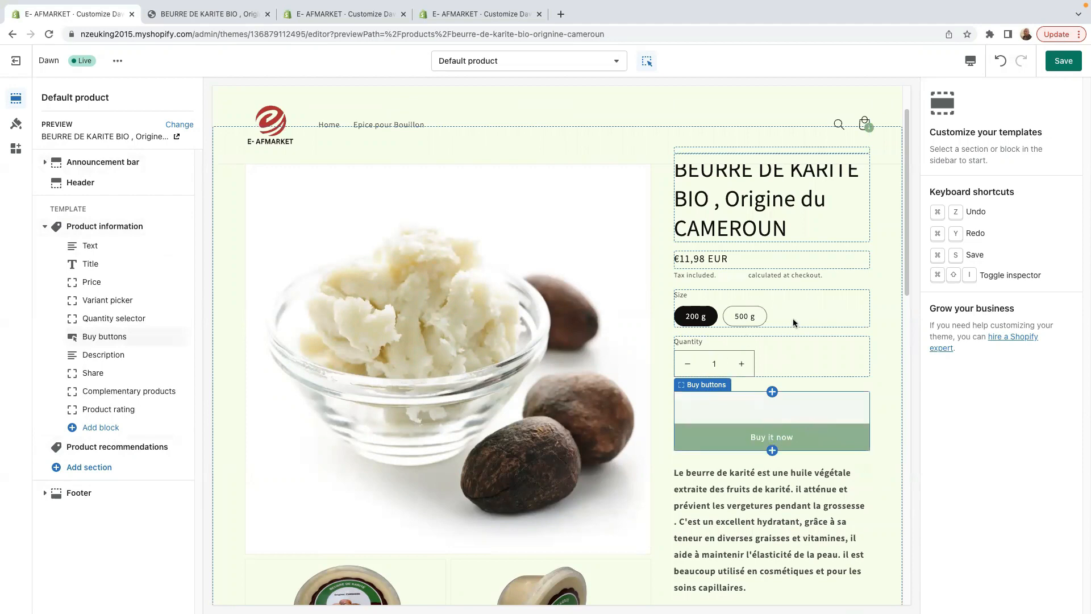
scroll(551, 383, "down", 1)
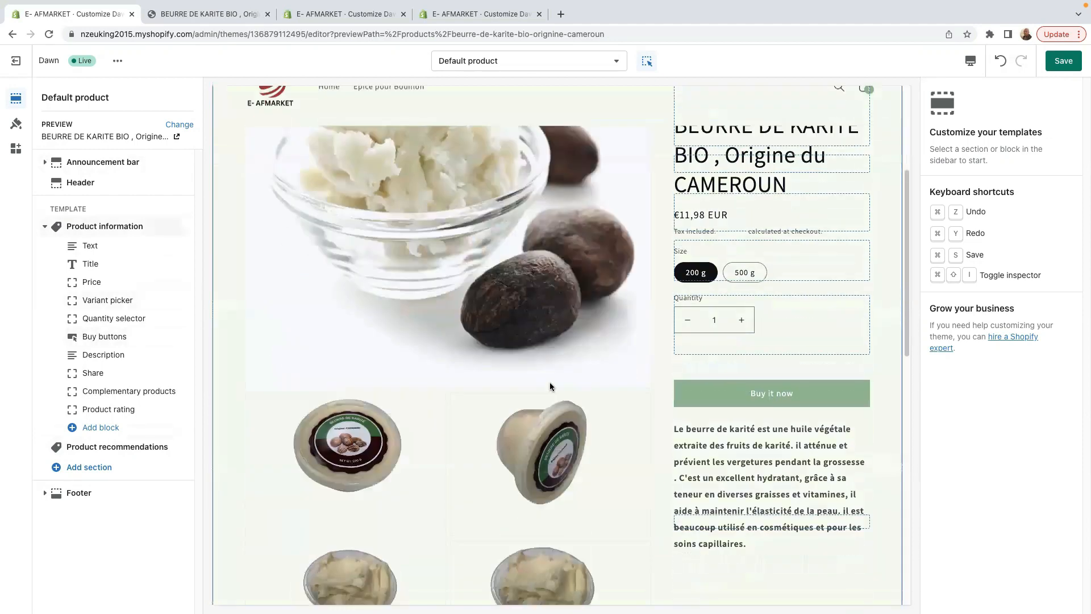
scroll(550, 386, "down", 1)
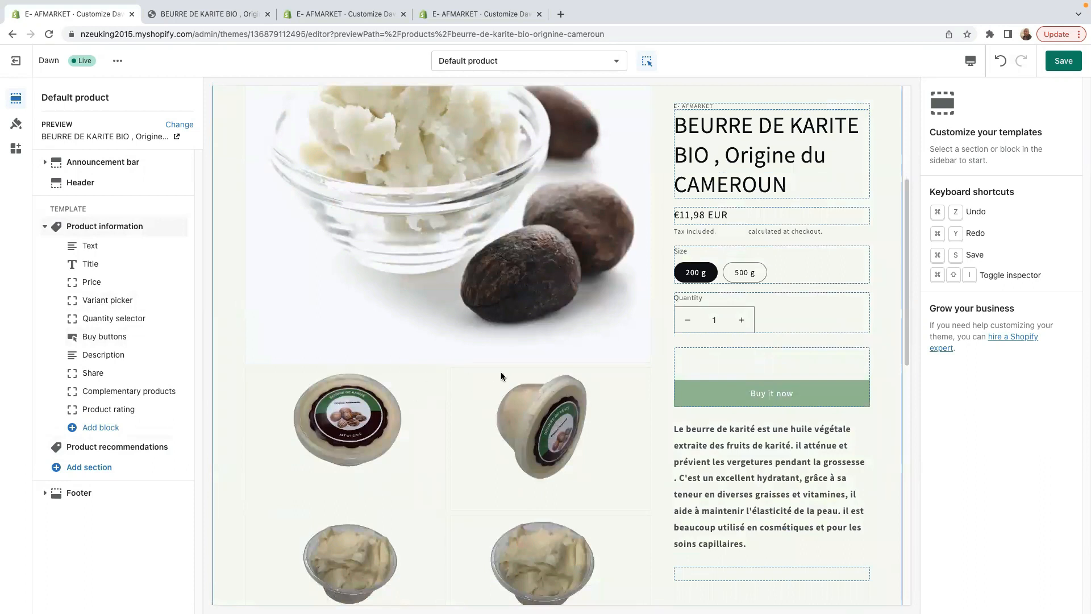
scroll(502, 376, "down", 2)
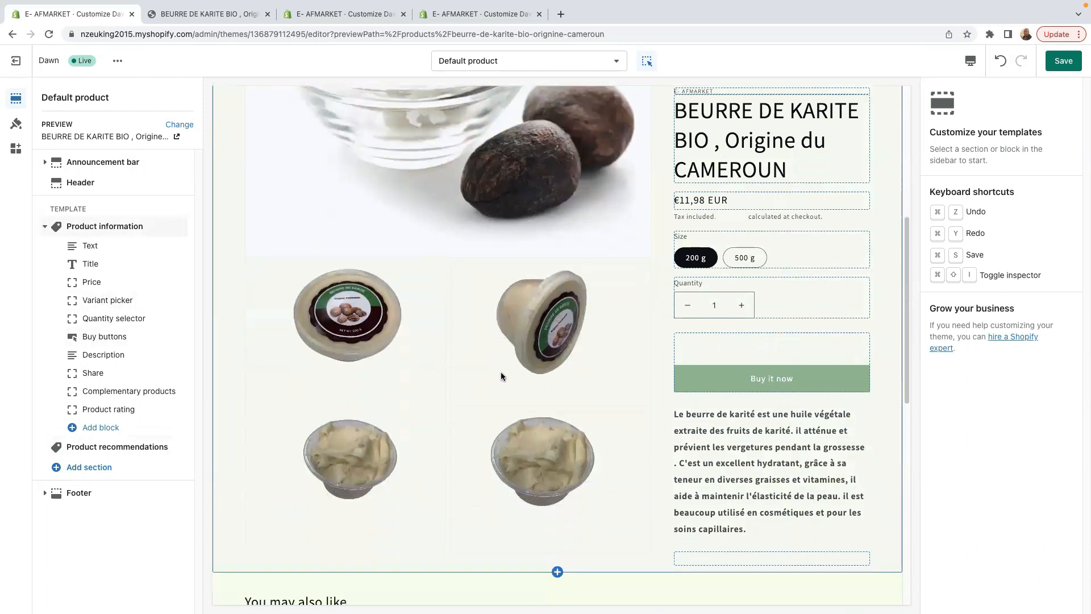
left_click(22, 64)
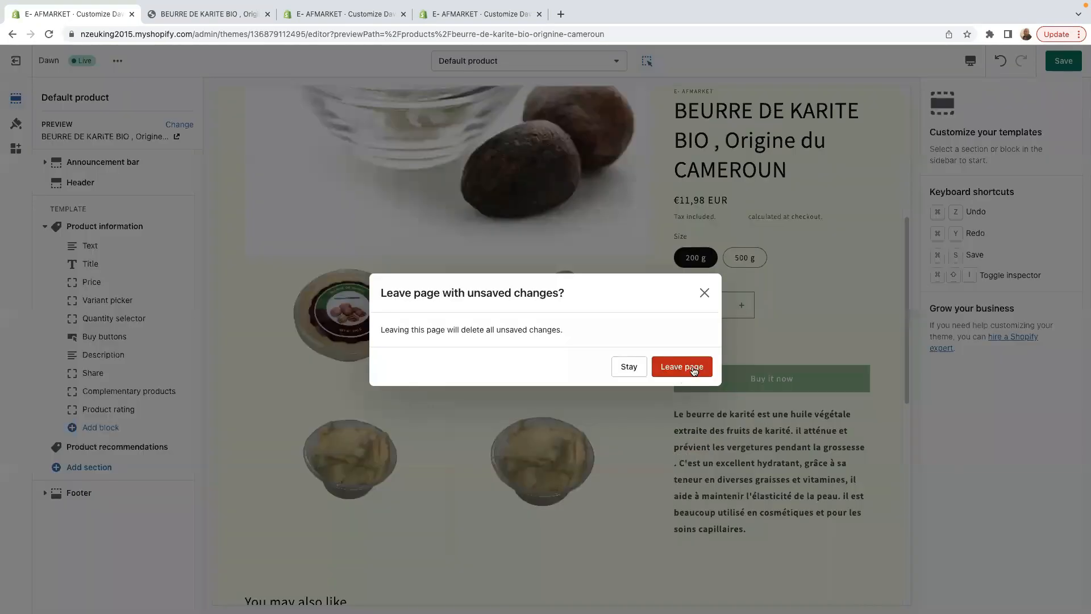
left_click(690, 366)
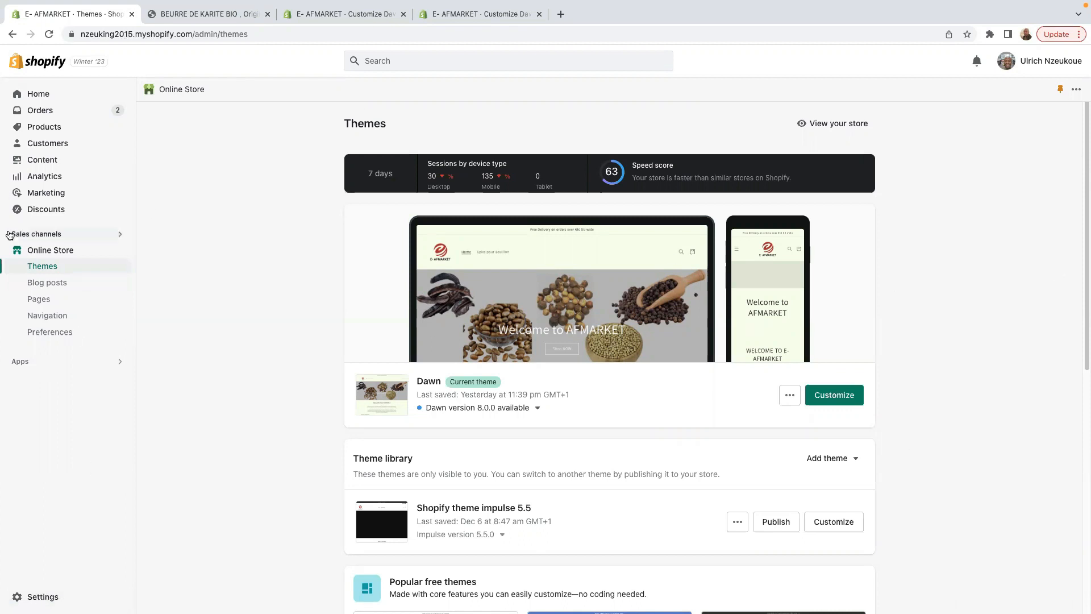
Open the Checkout and accounts page of the store settings and review its checkout, customer information and order processing options
left_click(43, 596)
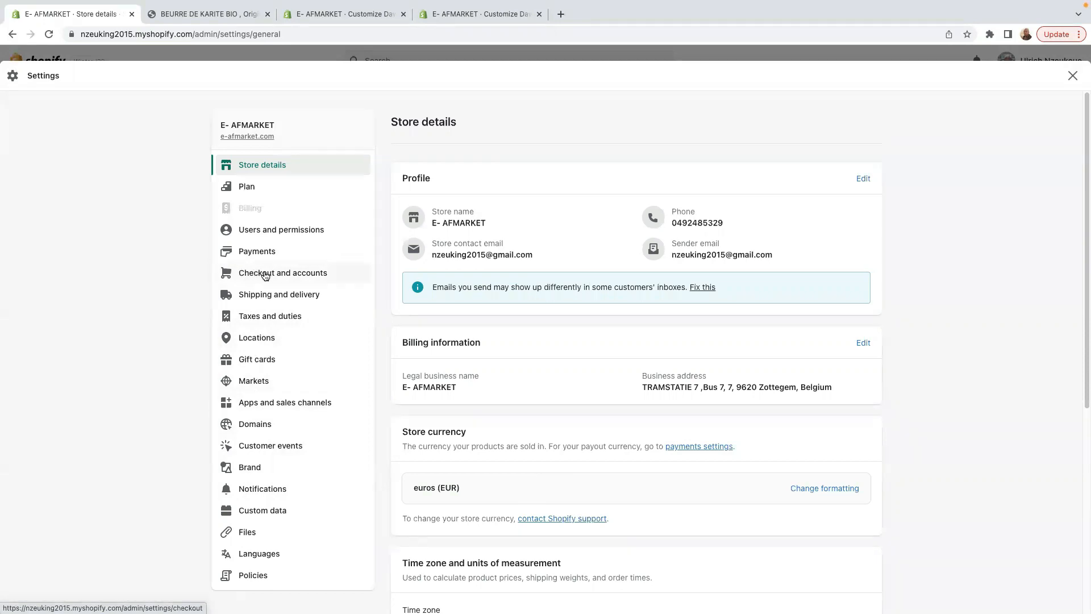
left_click(283, 275)
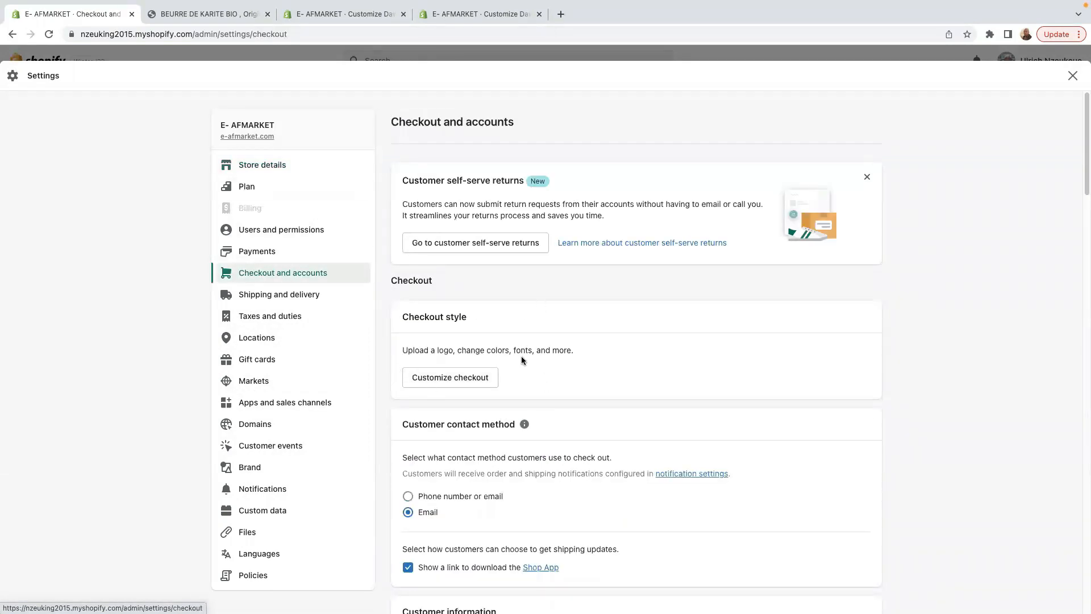
scroll(521, 360, "down", 12)
scroll(510, 376, "down", 3)
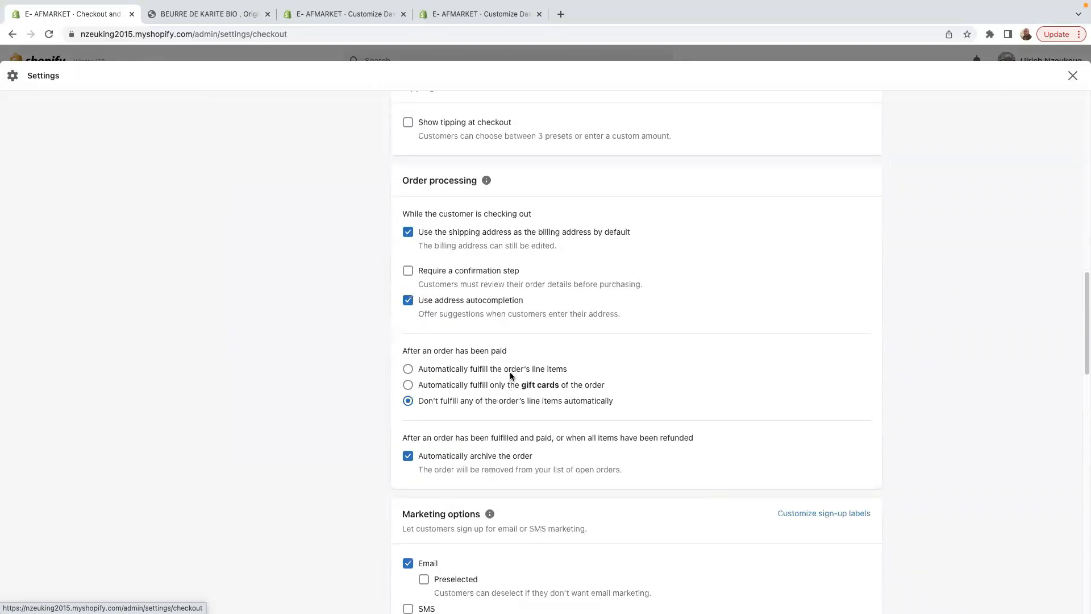
scroll(510, 376, "up", 9)
scroll(509, 377, "up", 1)
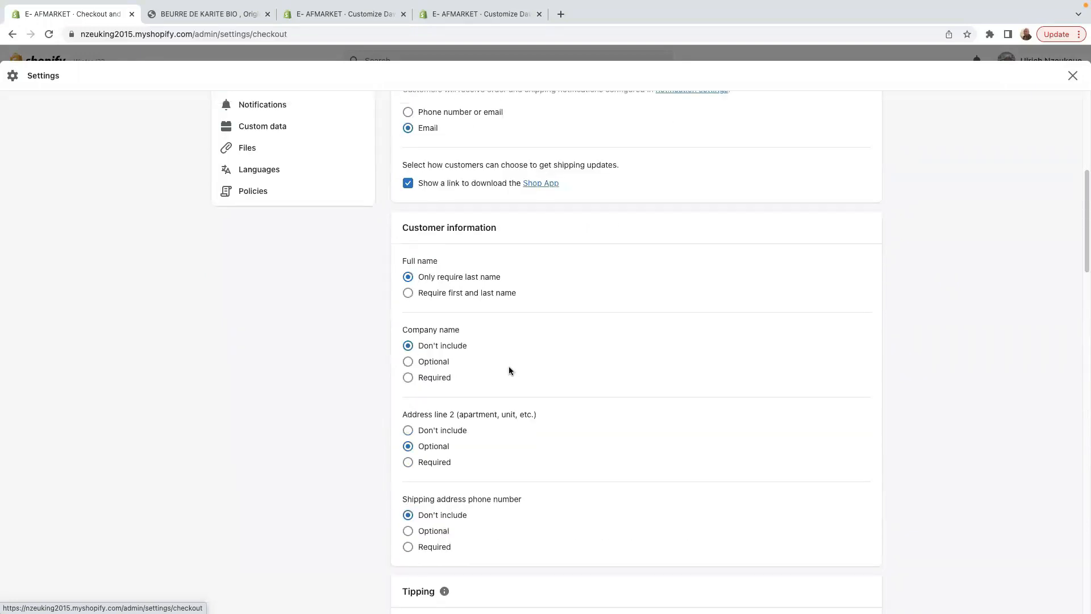
scroll(510, 370, "up", 7)
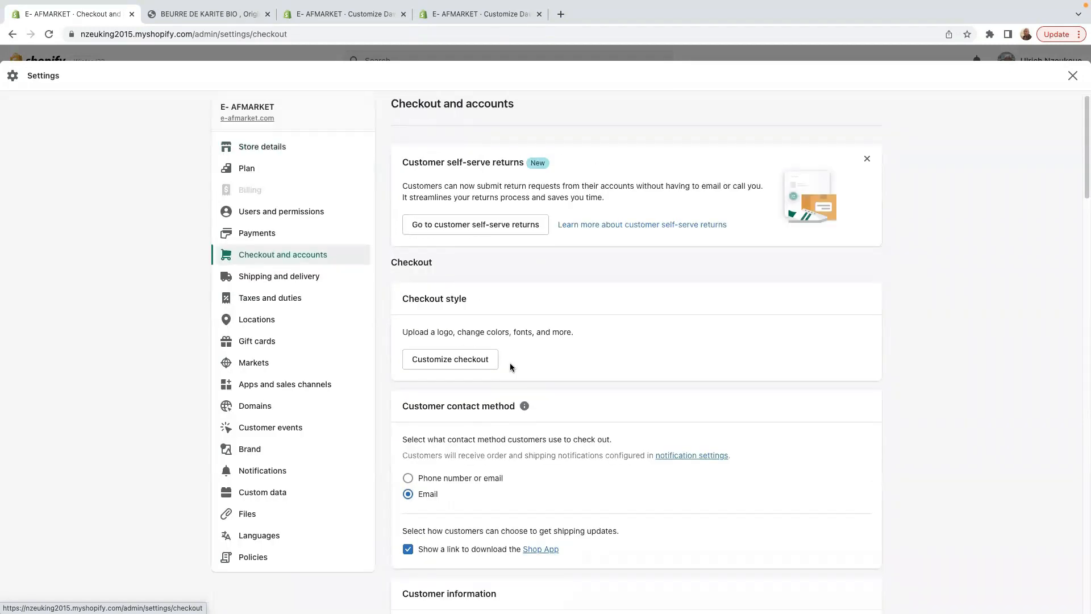
Open the checkout style customization and look over the checkout page preview
left_click(449, 359)
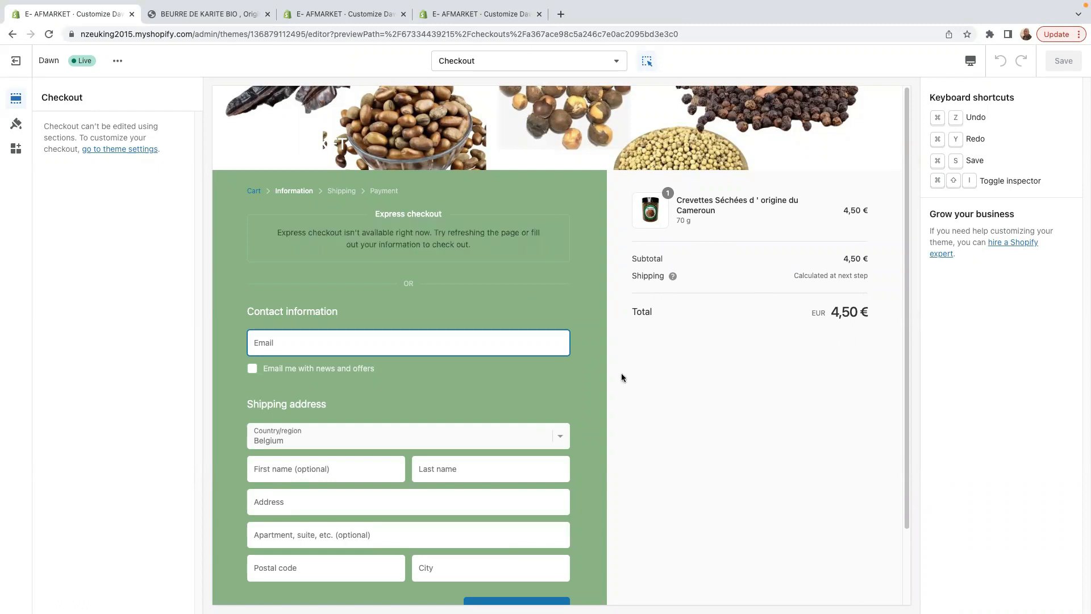
scroll(578, 373, "down", 1)
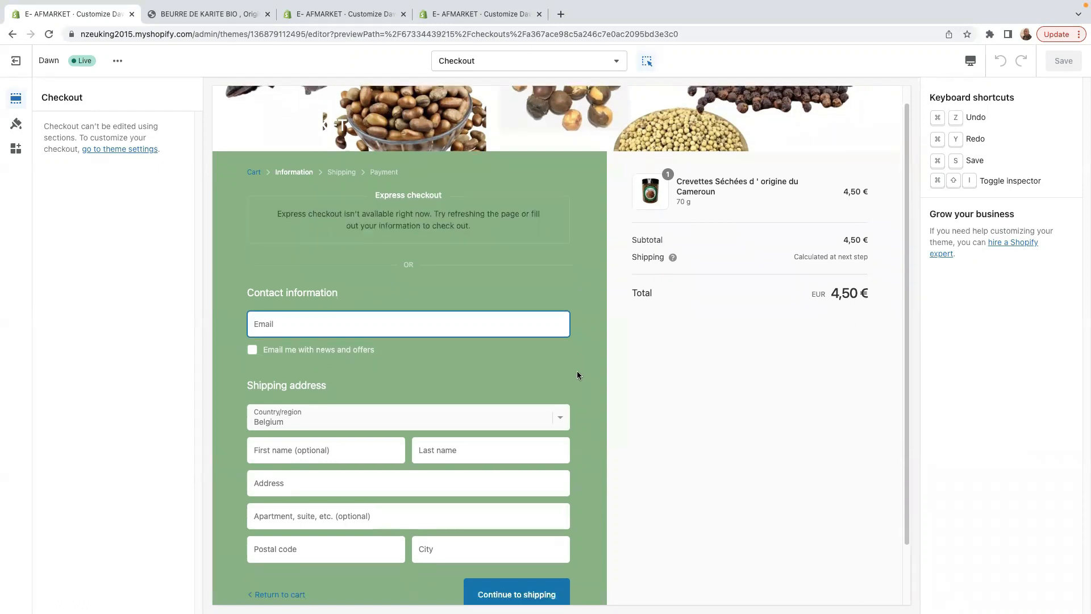
scroll(578, 375, "up", 1)
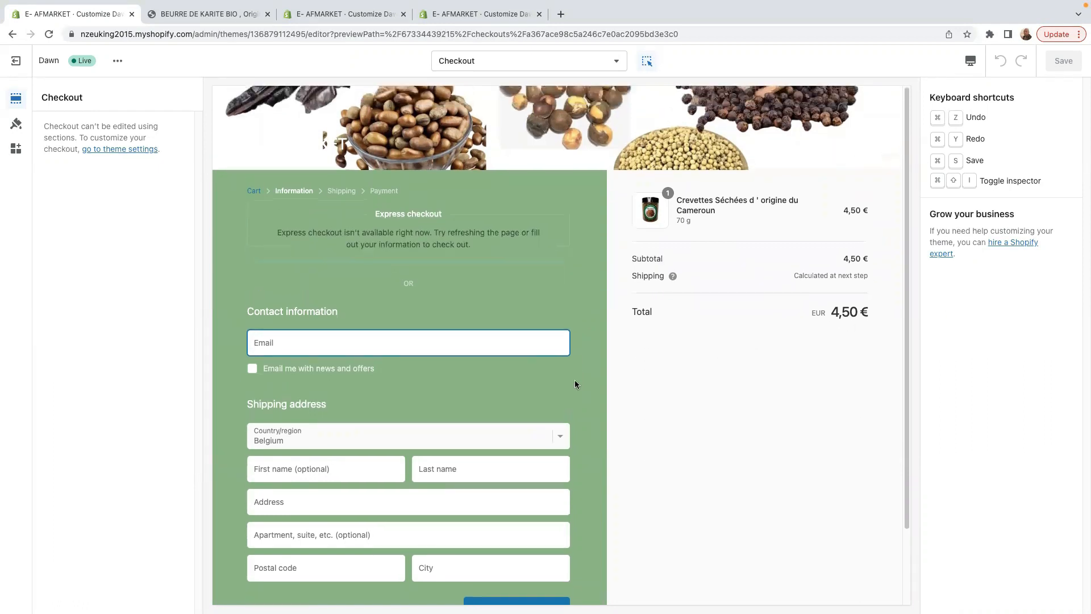
Look over the checkout page preview and open the Checkout category of the theme settings
scroll(574, 385, "down", 5)
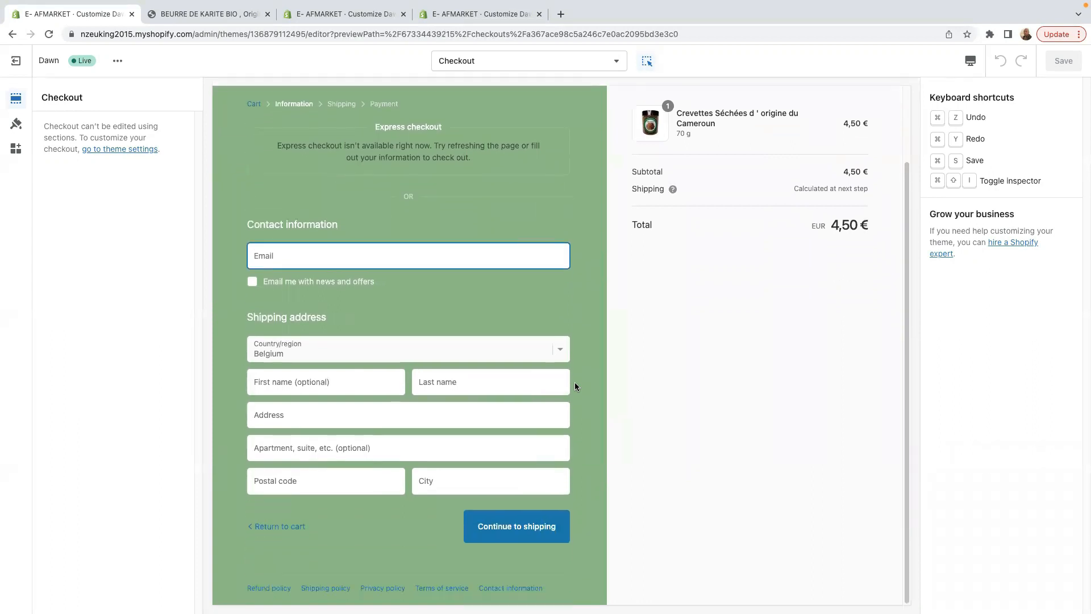
scroll(670, 375, "up", 5)
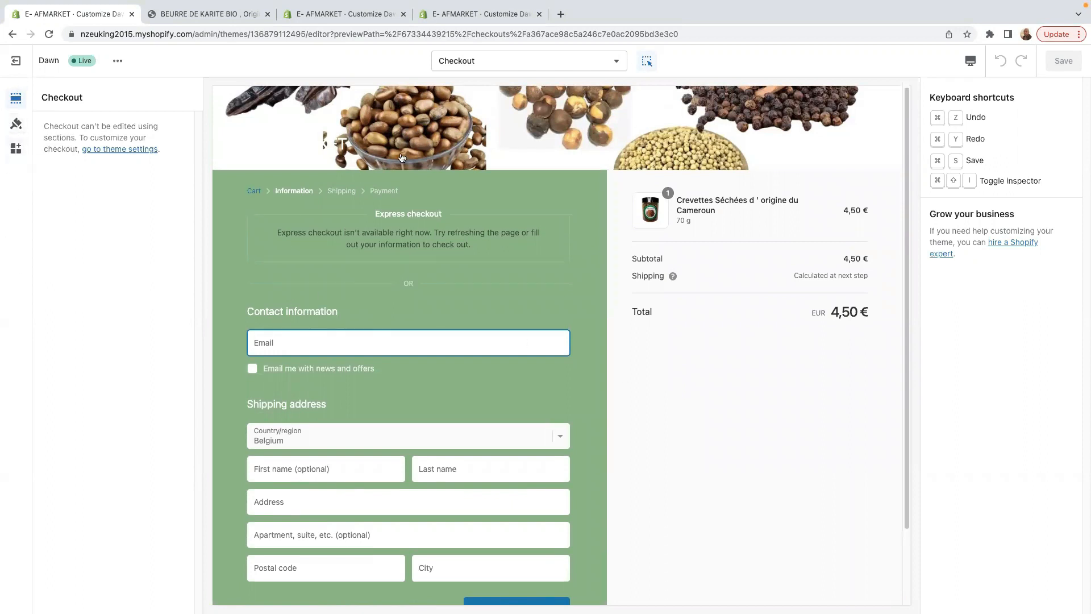
left_click(17, 125)
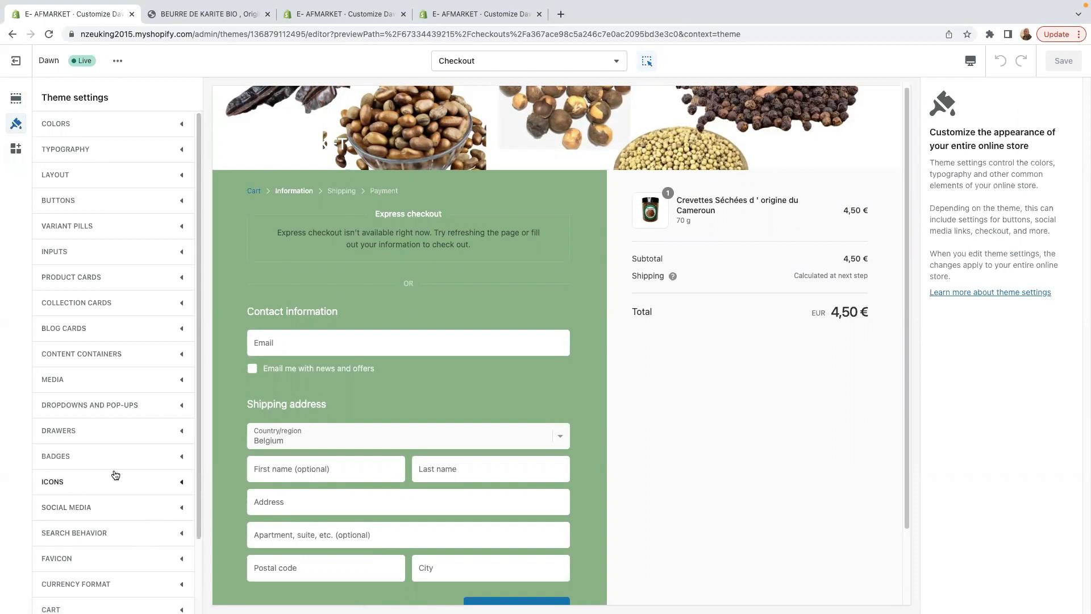
scroll(115, 475, "down", 3)
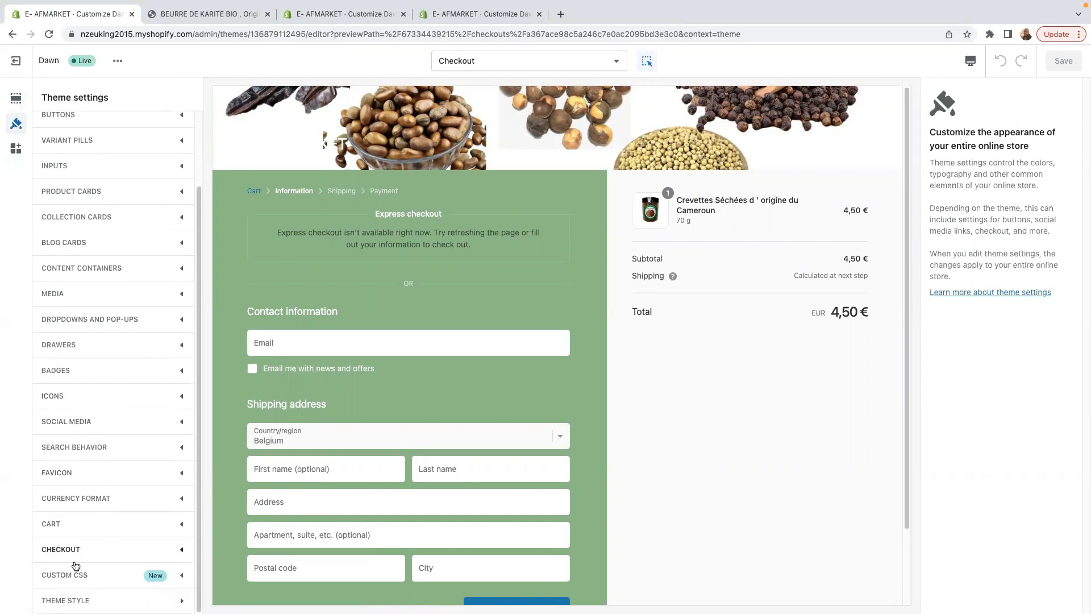
left_click(103, 550)
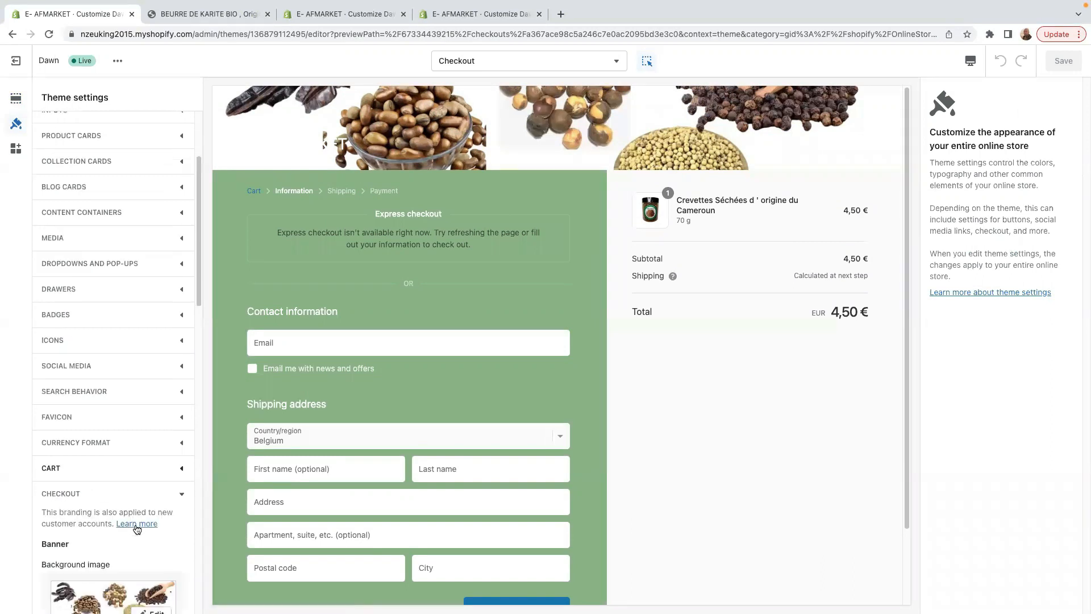
Change the checkout banner's background image to the le_gingimbre picture from the library and save the theme
scroll(137, 529, "down", 3)
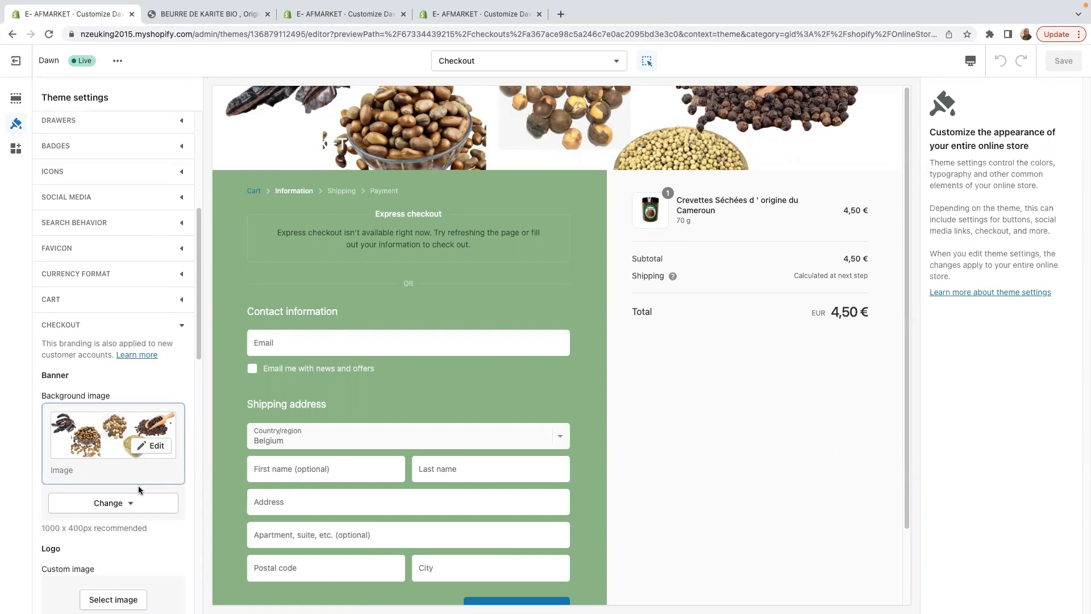
left_click(129, 504)
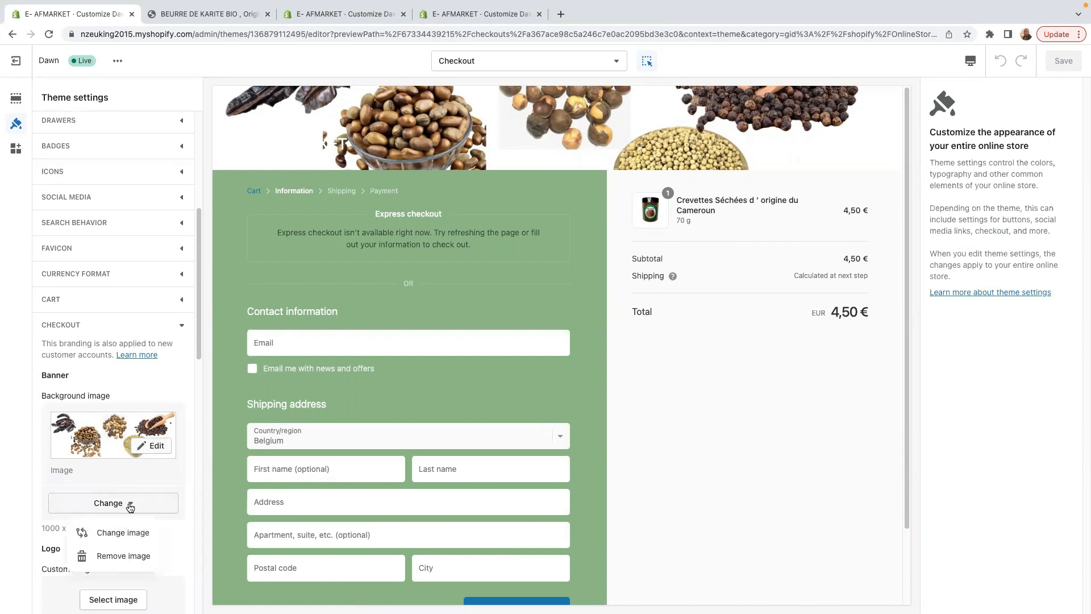
left_click(120, 534)
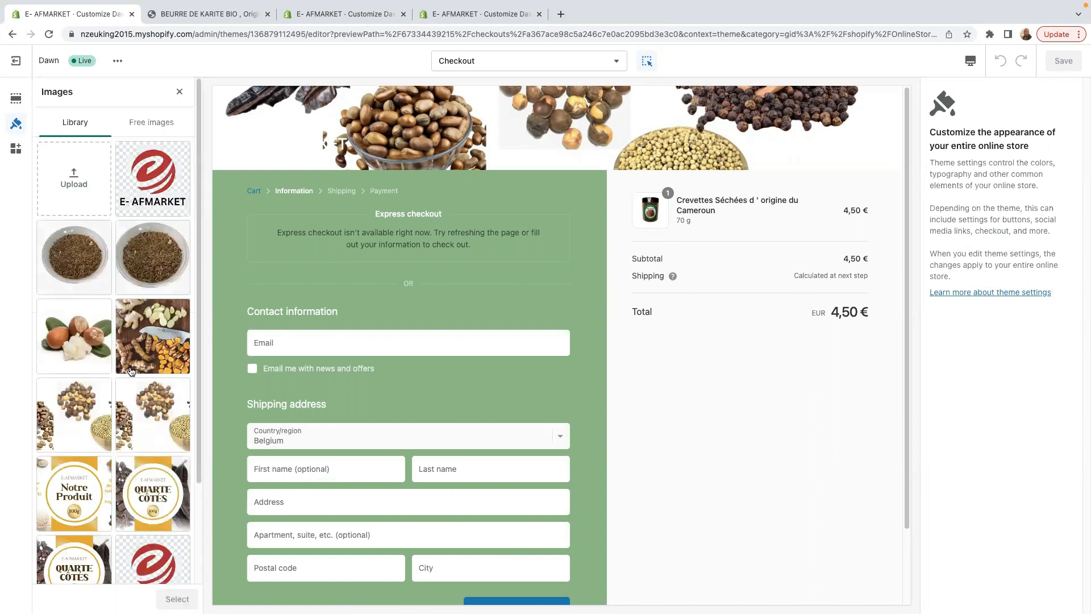
left_click(152, 346)
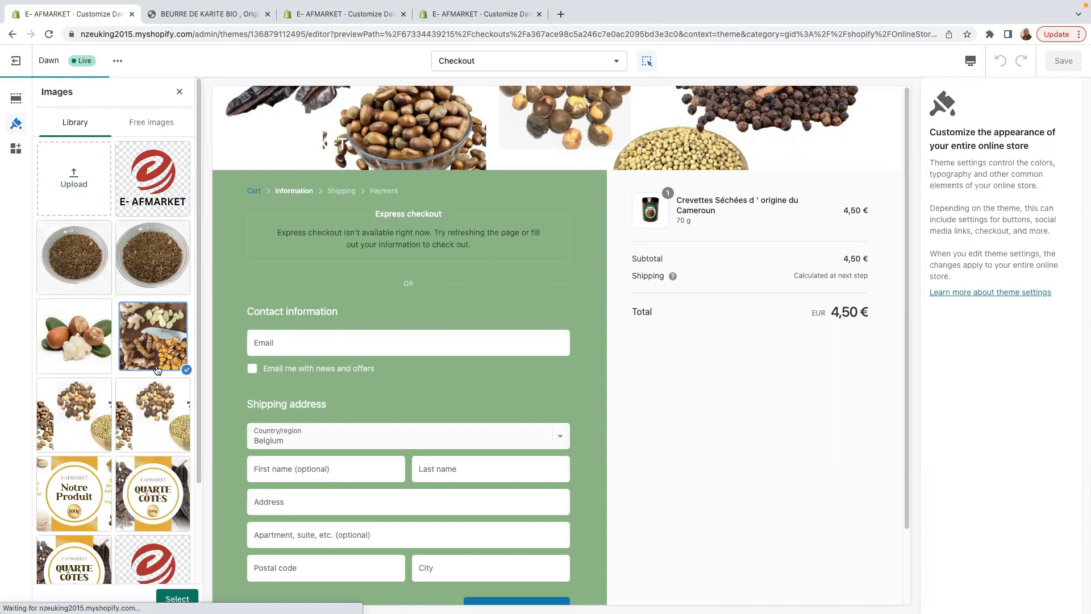
scroll(122, 427, "down", 1)
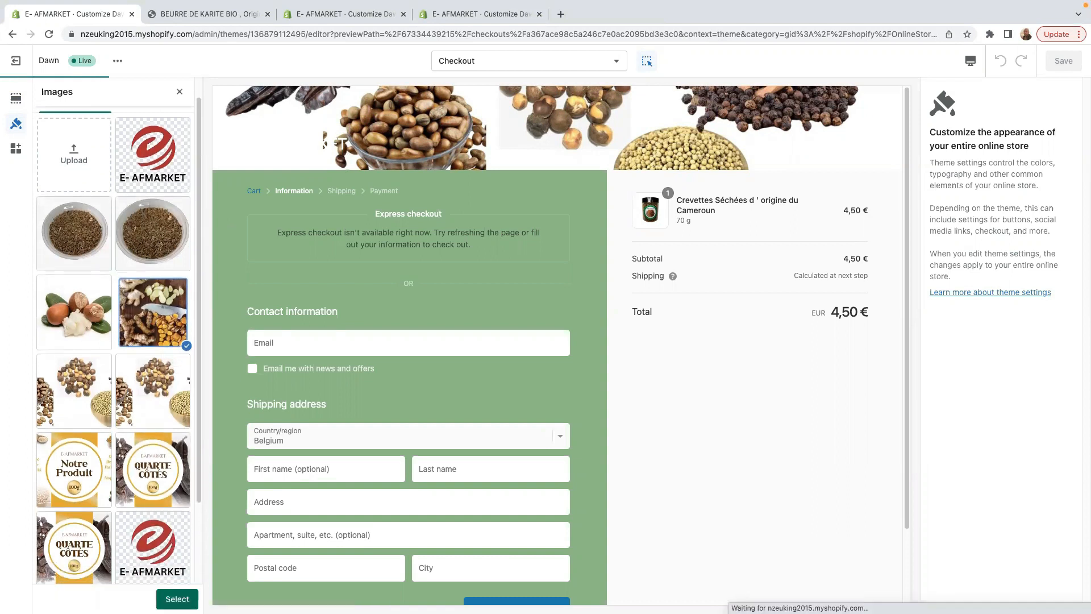
left_click(176, 600)
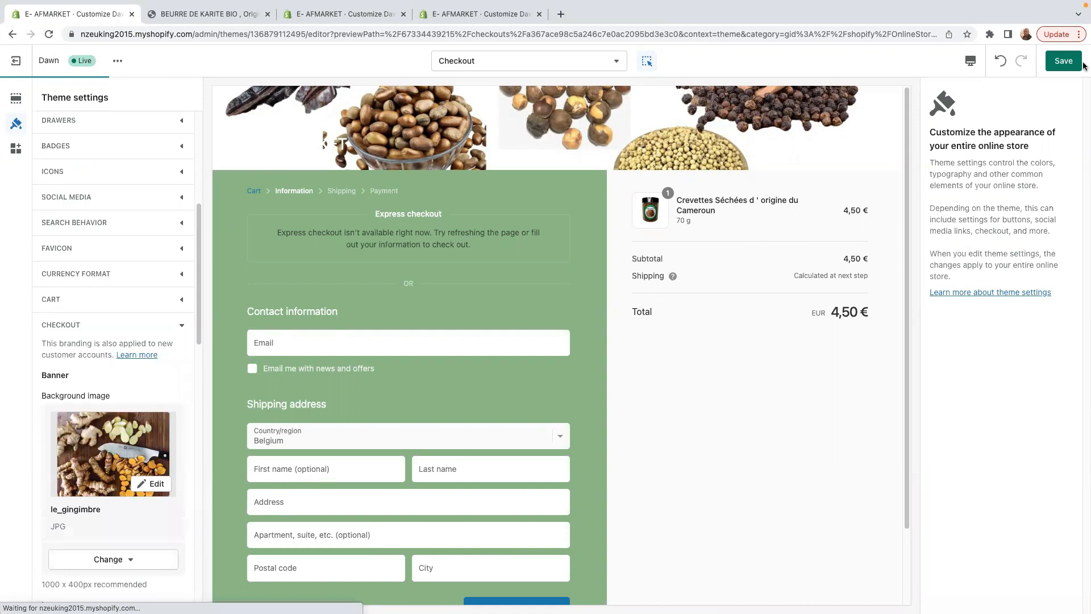
left_click(1066, 67)
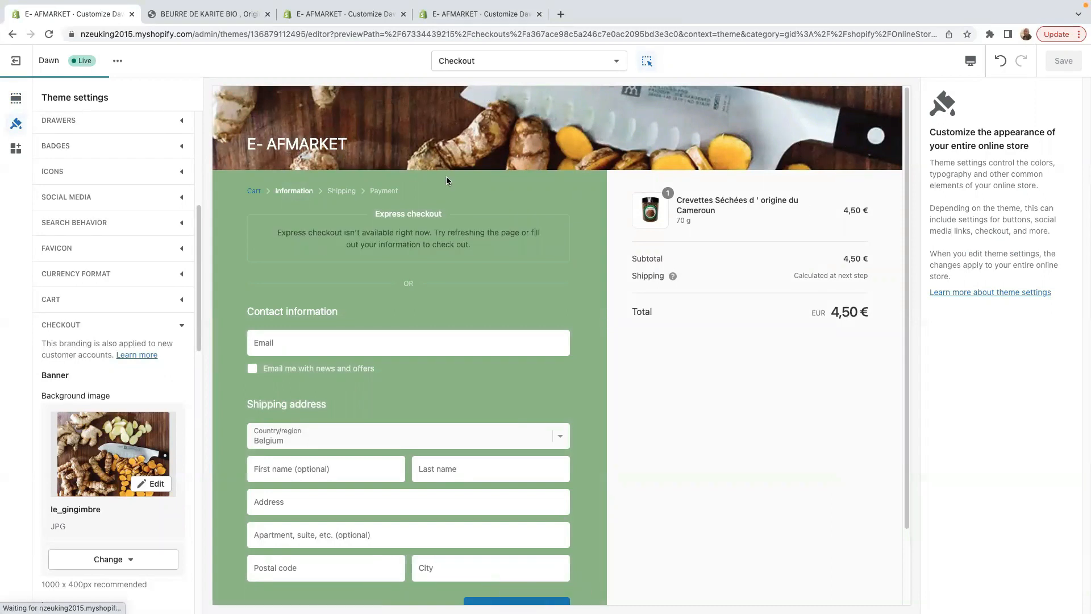
Set the checkout logo's custom image to the red E- AFMARKET logo PNG from the image library
scroll(114, 369, "down", 4)
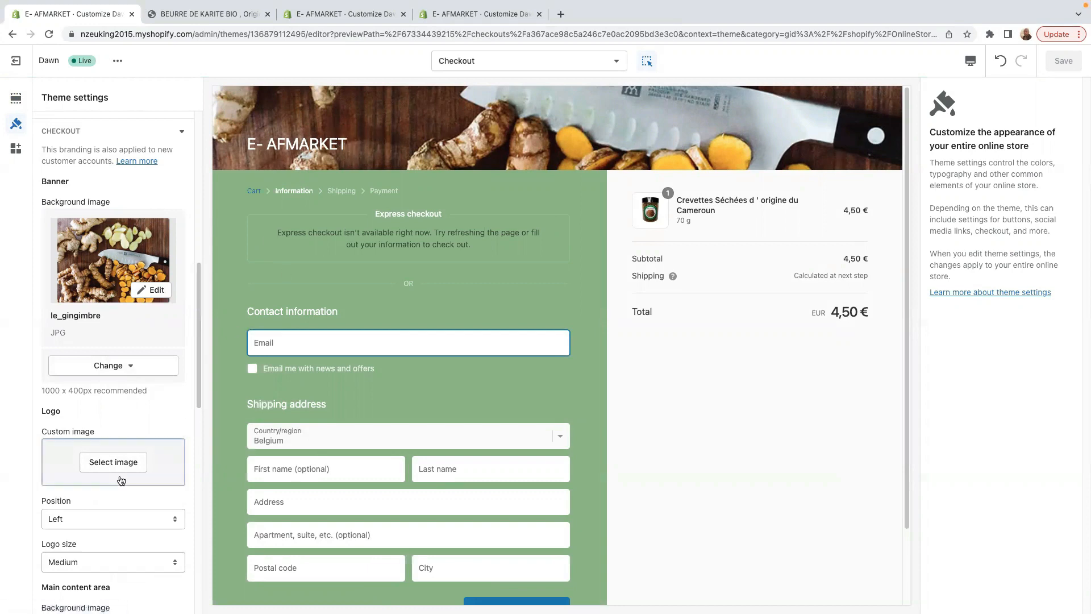
left_click(113, 461)
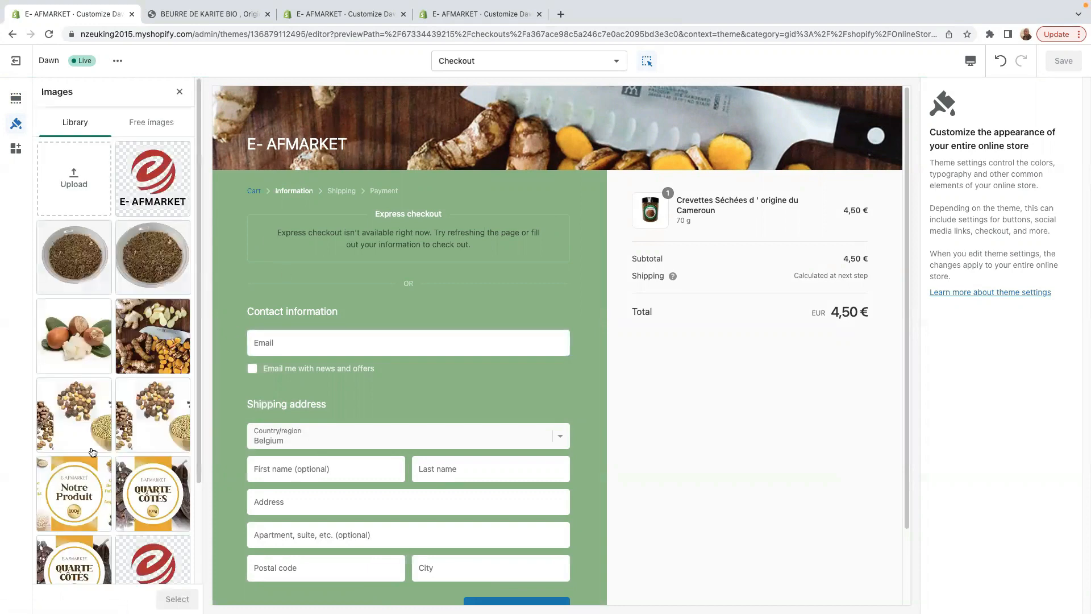
scroll(149, 476, "down", 2)
left_click(149, 476)
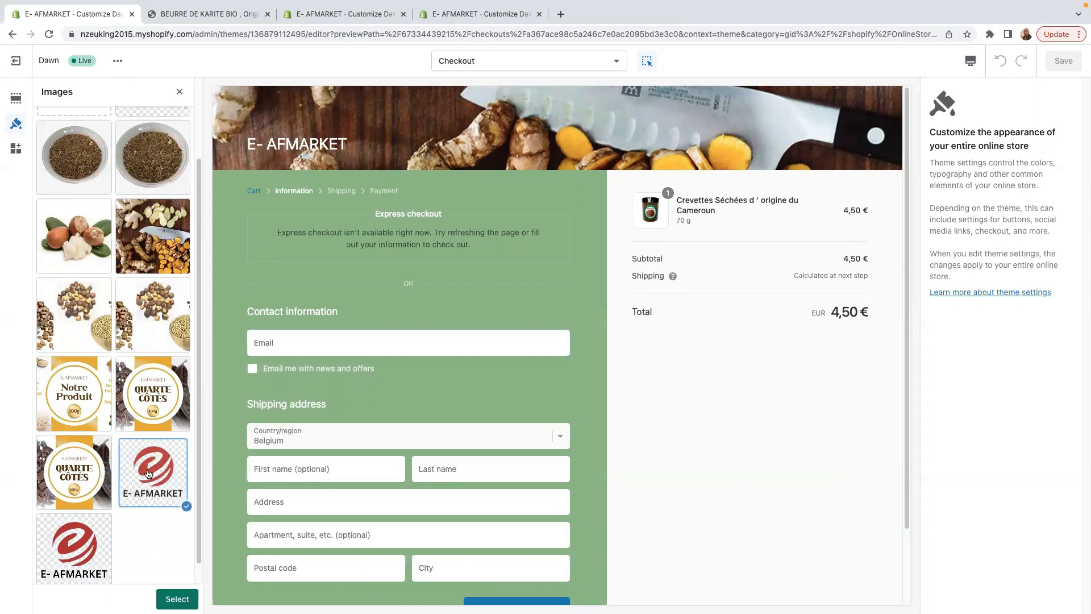
left_click(177, 598)
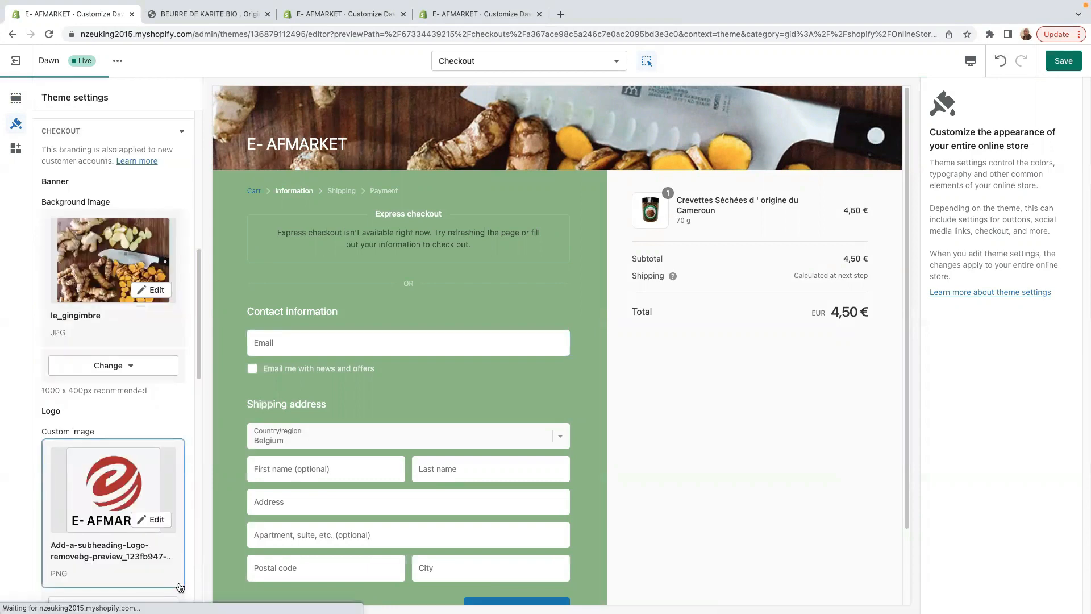
Try the ginger picture as the main content area's background image and review it in the checkout preview
scroll(142, 484, "down", 5)
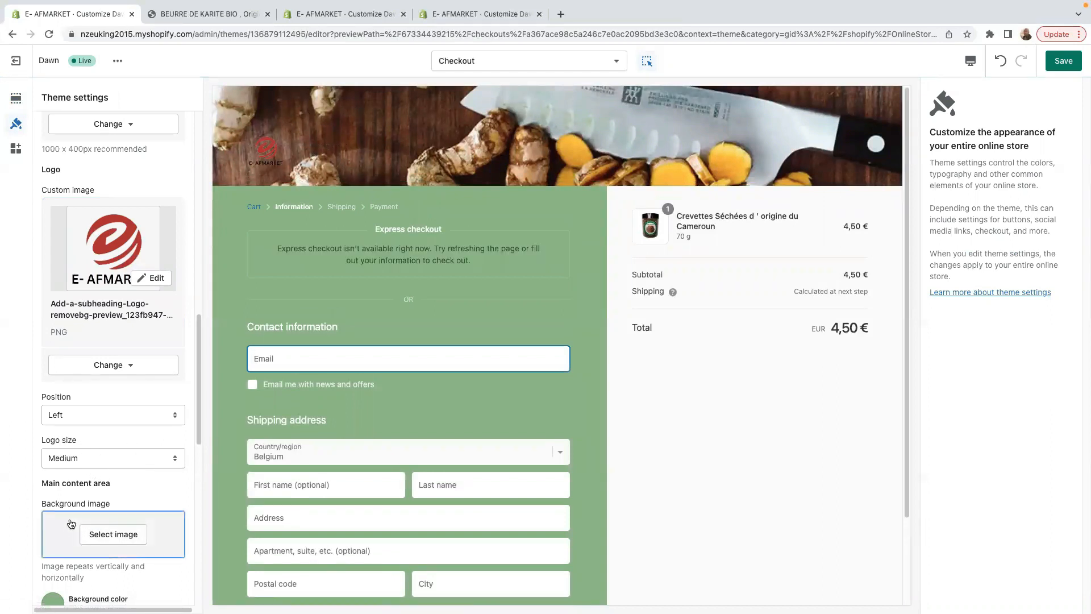
scroll(91, 530, "down", 2)
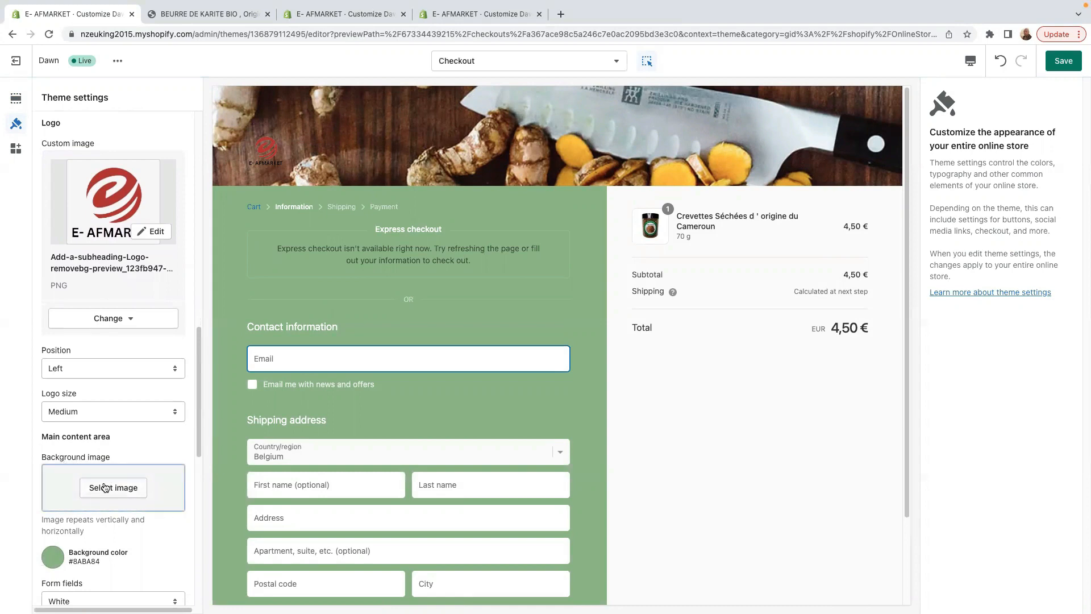
left_click(122, 490)
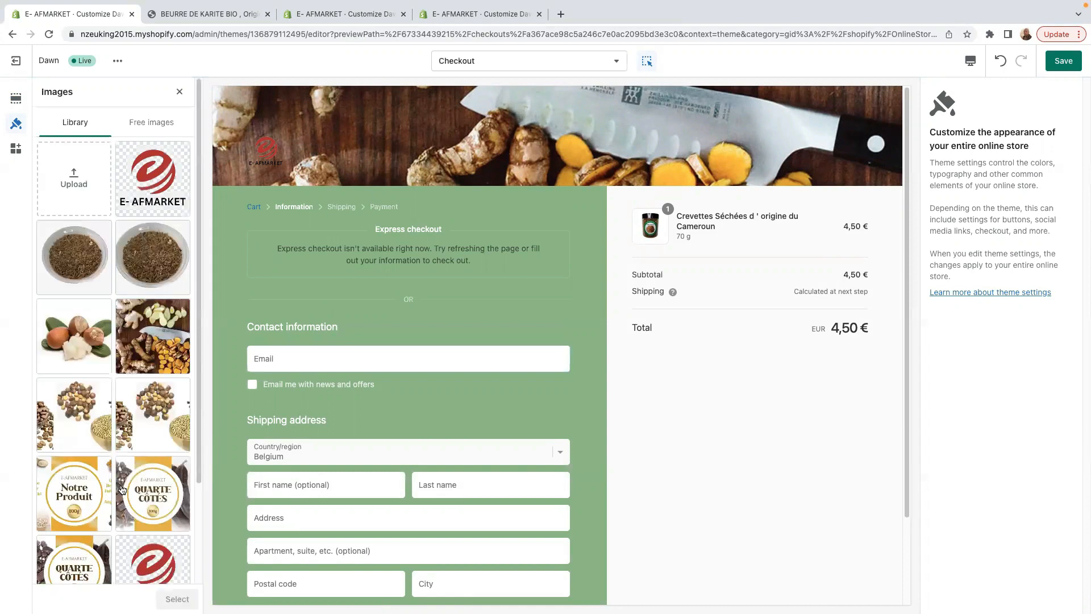
left_click(153, 341)
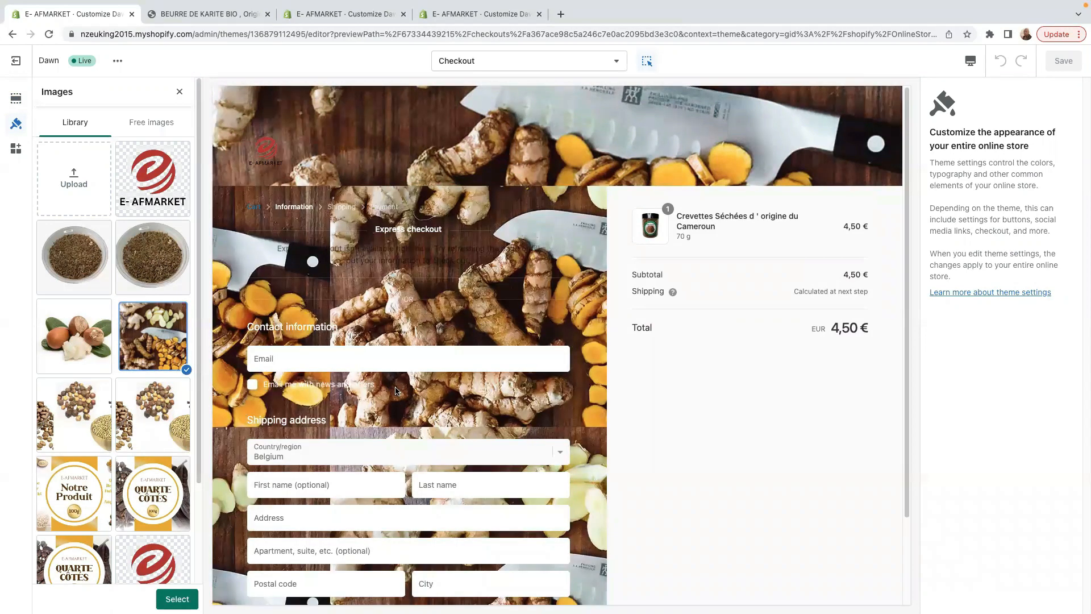
scroll(618, 414, "down", 2)
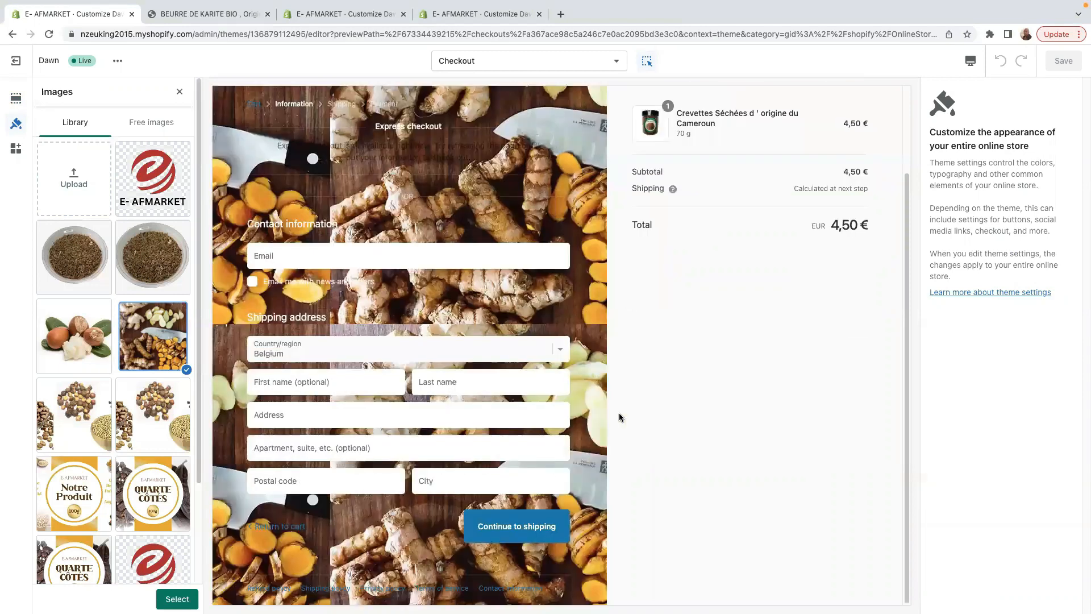
scroll(660, 409, "up", 2)
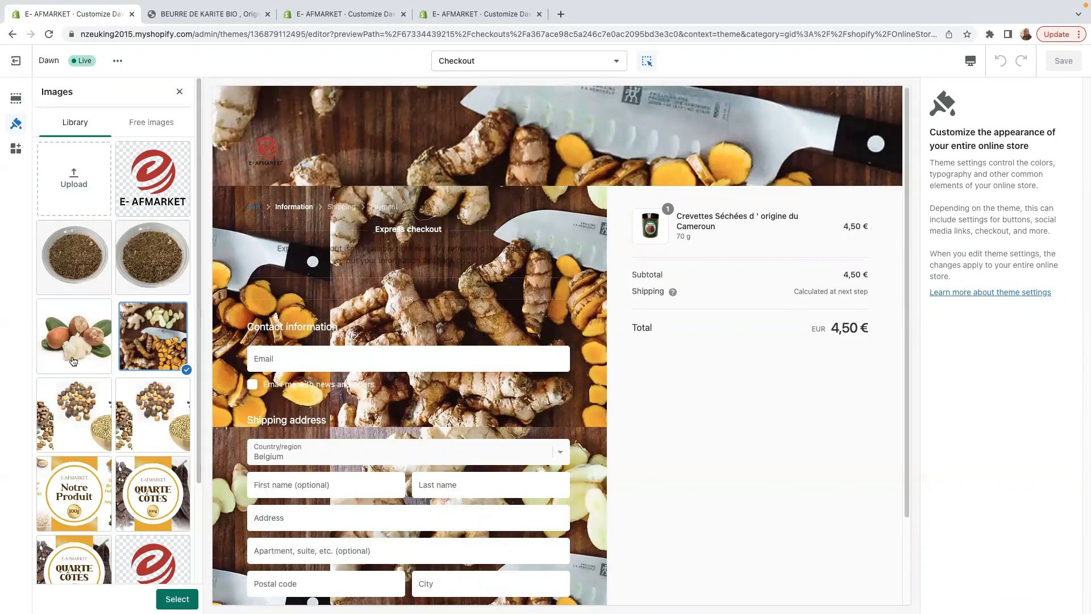
Try the picture of nuts with green leaves as the main content background, and leave the image library without applying it
left_click(81, 339)
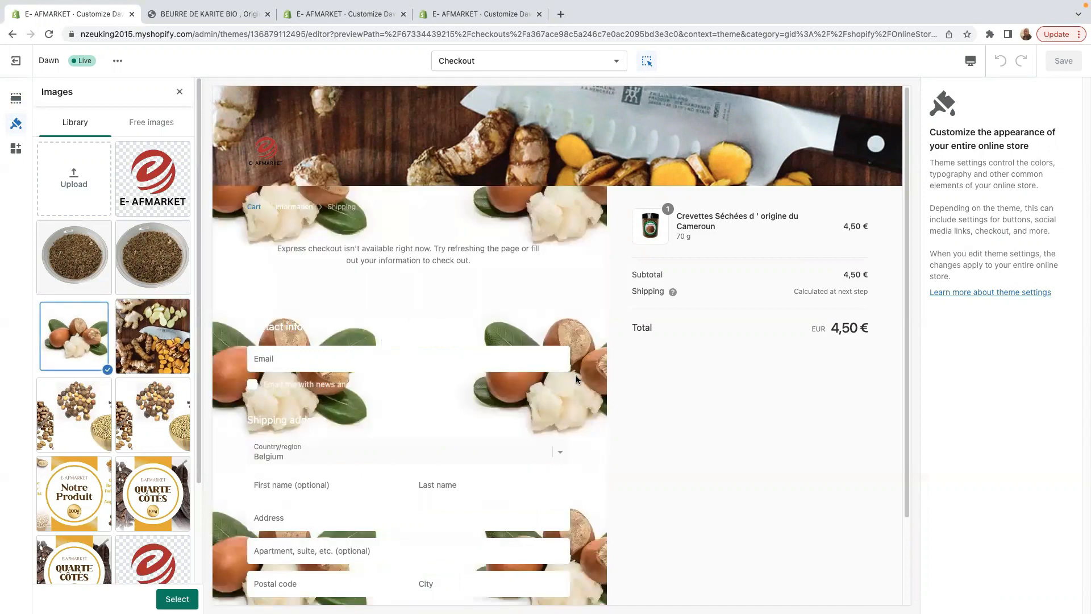
scroll(560, 391, "down", 2)
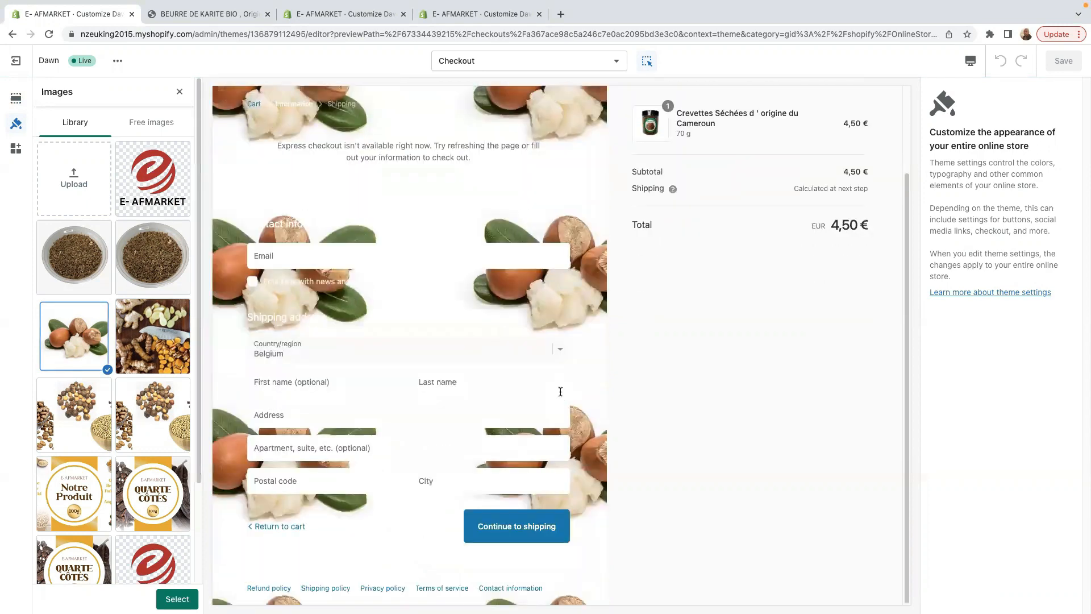
scroll(560, 391, "up", 2)
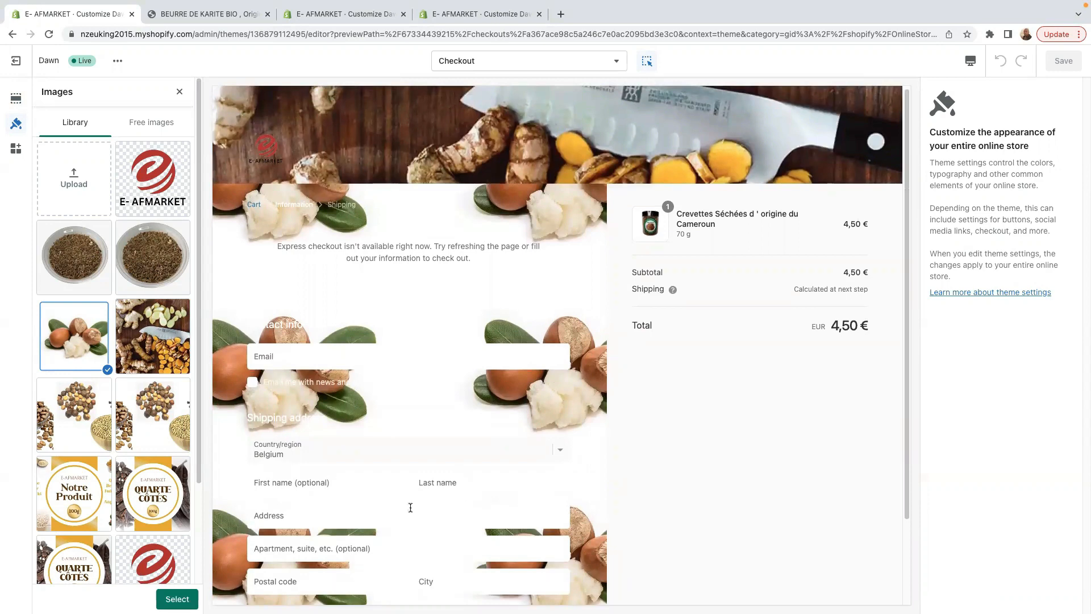
scroll(392, 500, "down", 2)
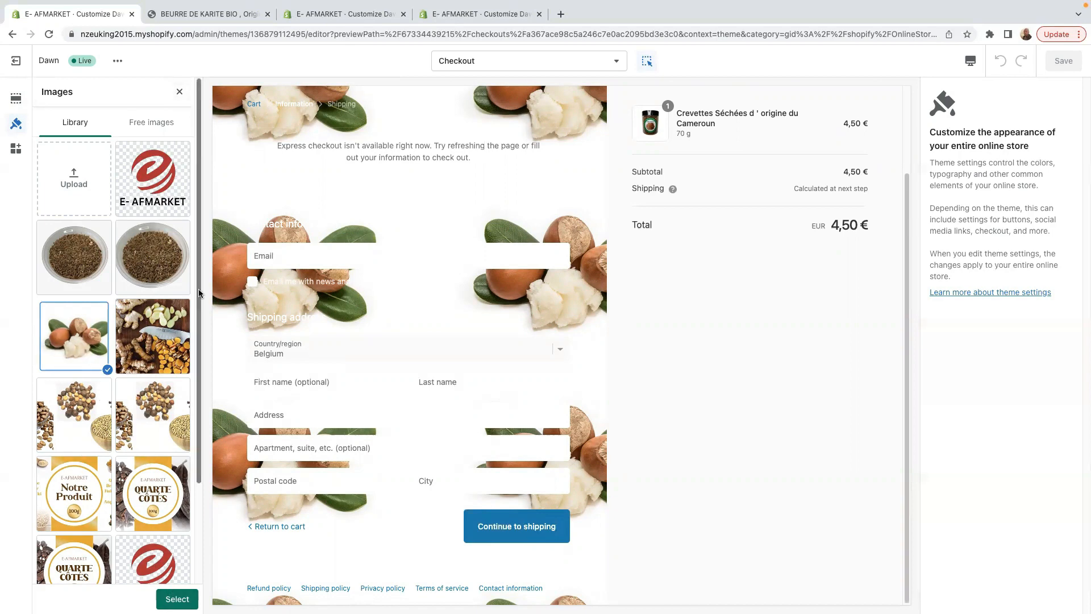
left_click(180, 95)
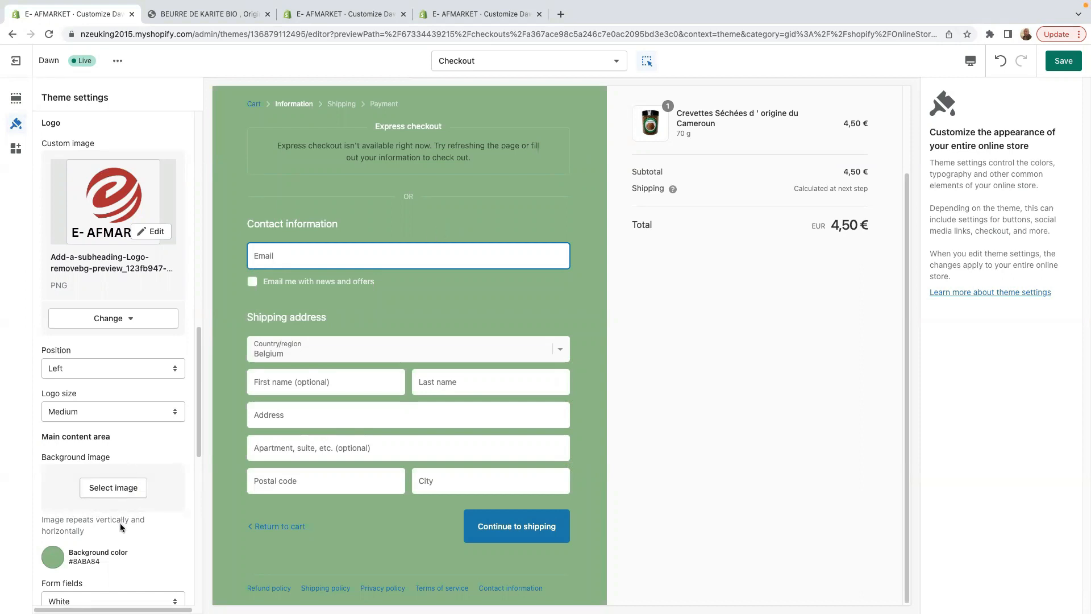
Try background colors #F8FFEA and #1878B9 for the main content area, and return it to green #8ABA84
scroll(117, 537, "down", 2)
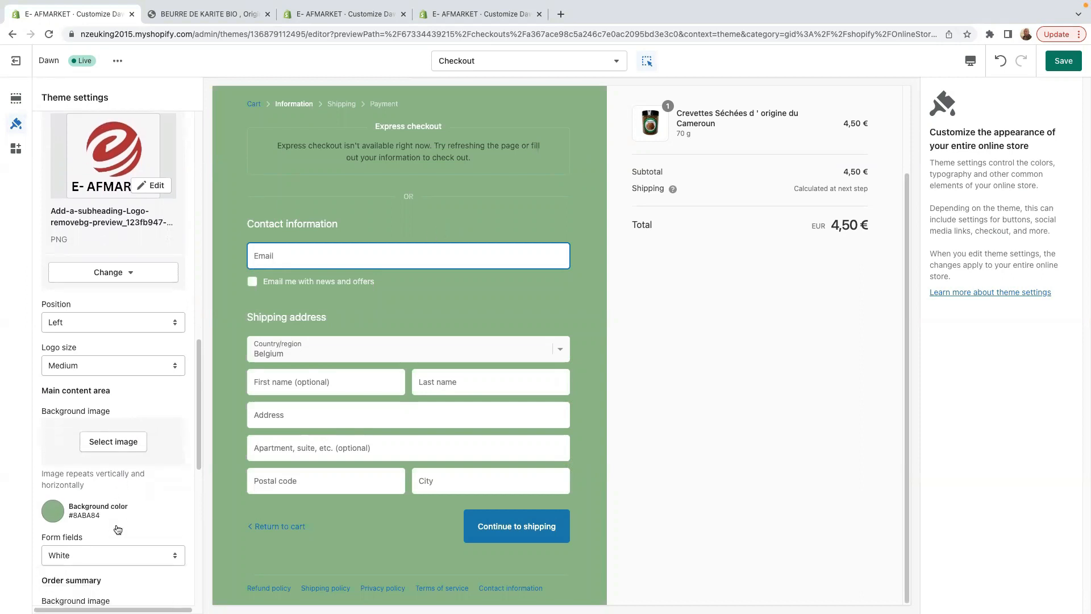
scroll(118, 529, "down", 2)
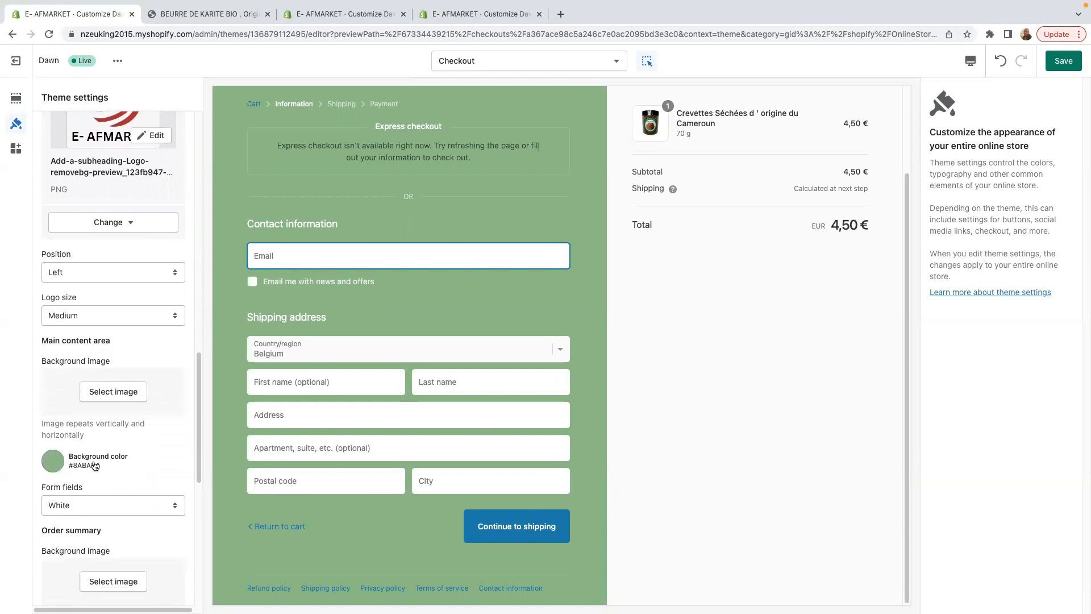
left_click(53, 465)
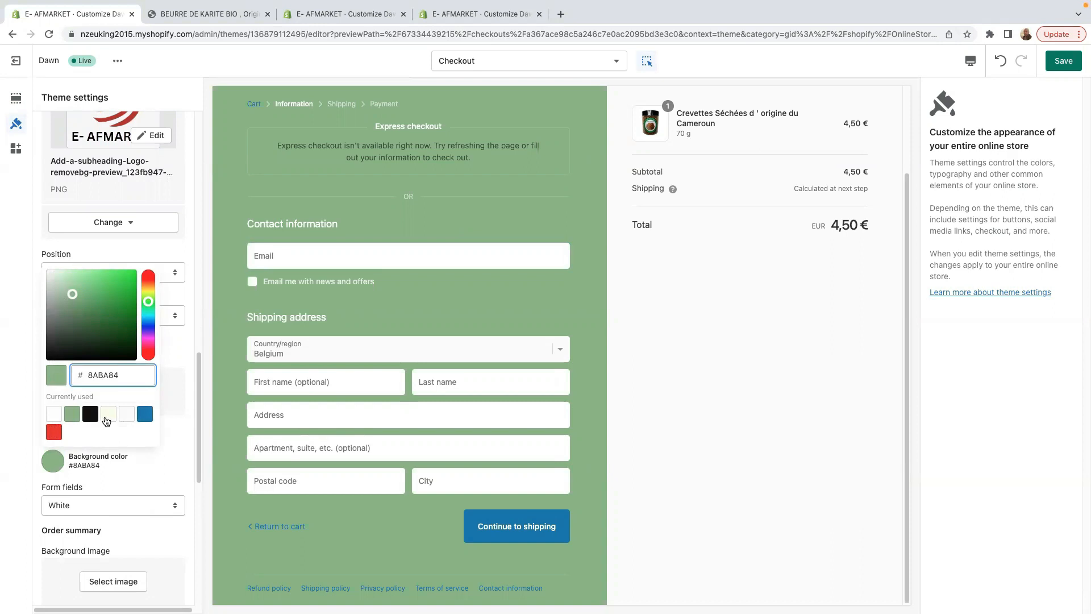
left_click(108, 416)
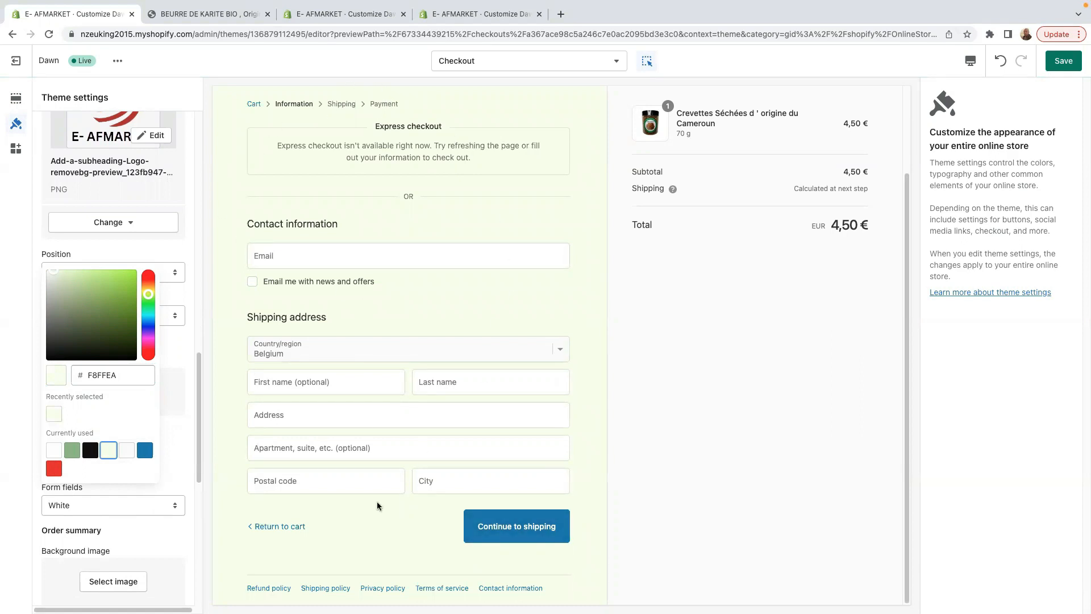
left_click(145, 450)
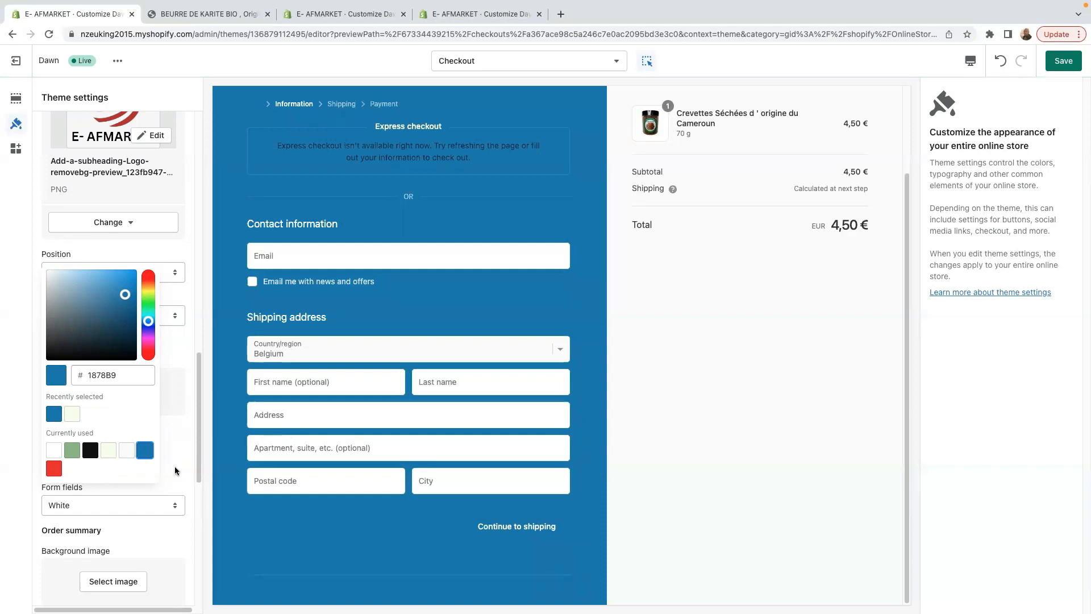
left_click(72, 451)
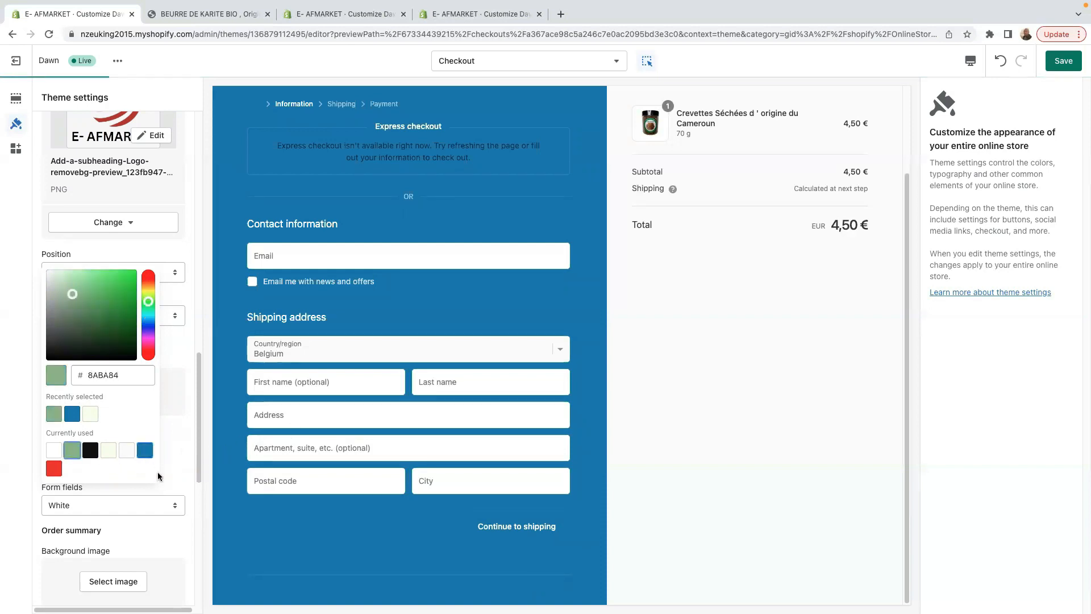
left_click_drag(199, 449, 200, 481)
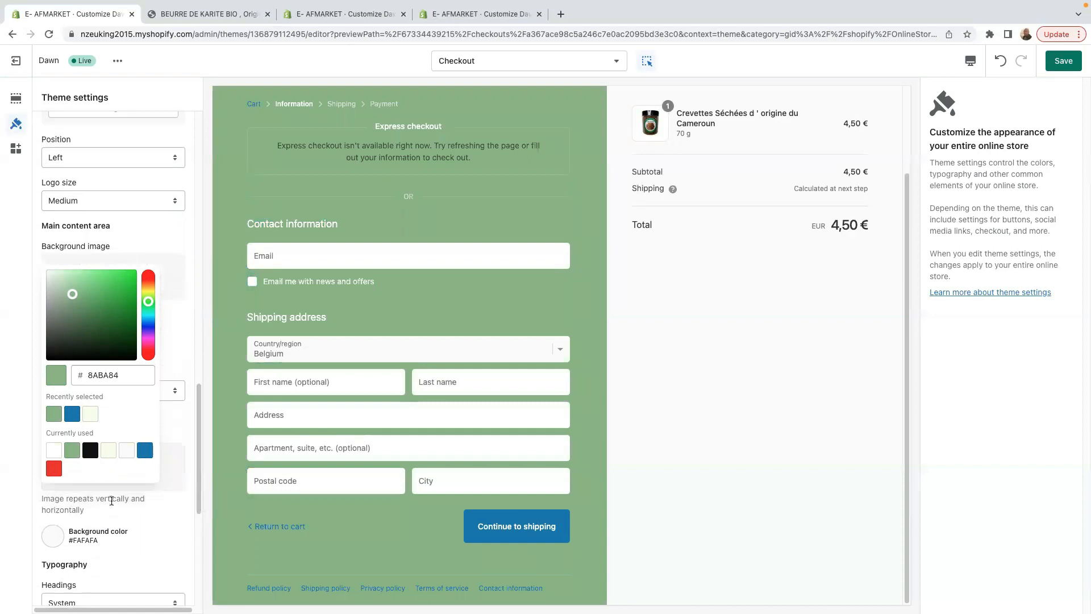
left_click(171, 427)
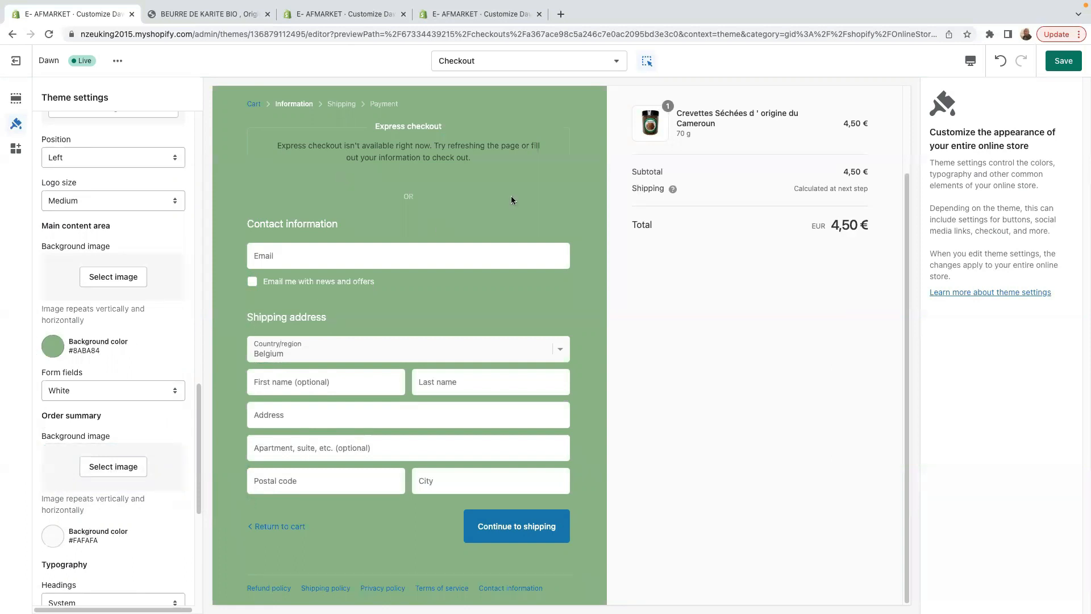
Look at the order summary's background color picker and the available fonts for checkout headings and body text, without changing them
left_click(52, 536)
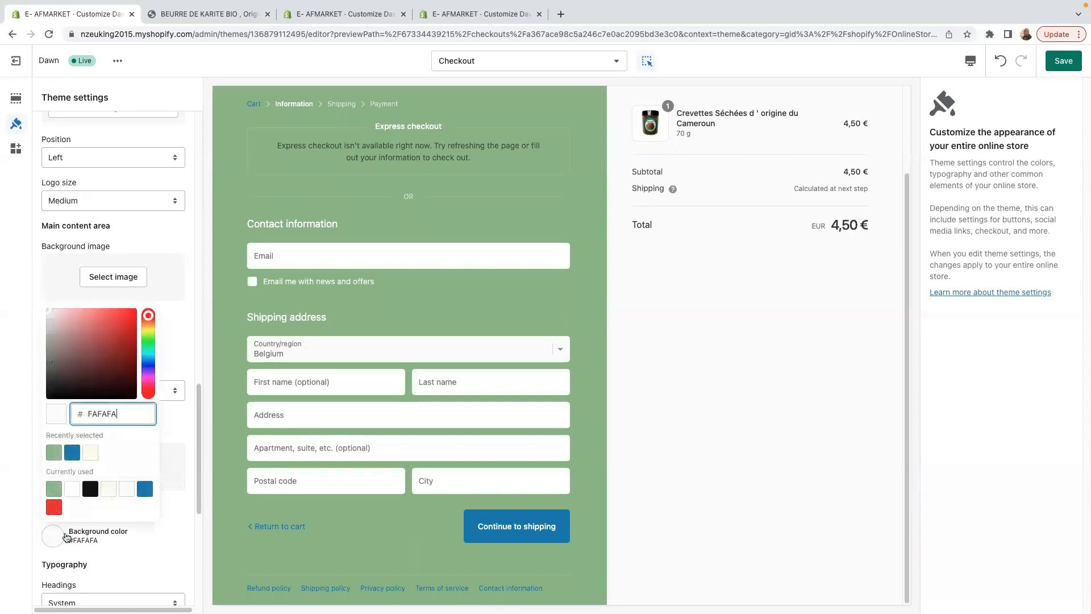
left_click(165, 547)
scroll(162, 534, "down", 3)
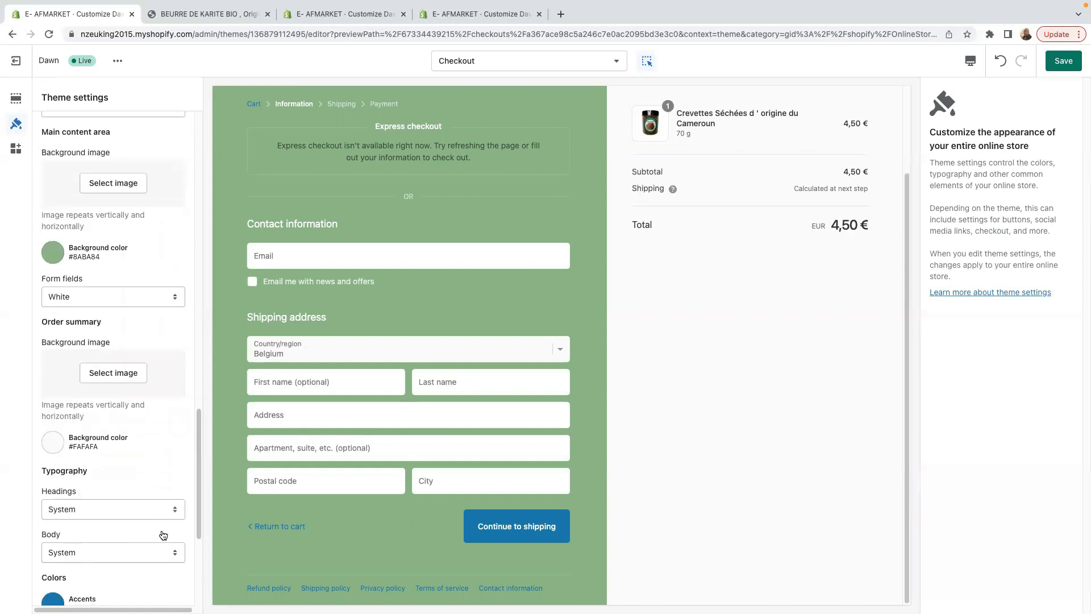
left_click(145, 510)
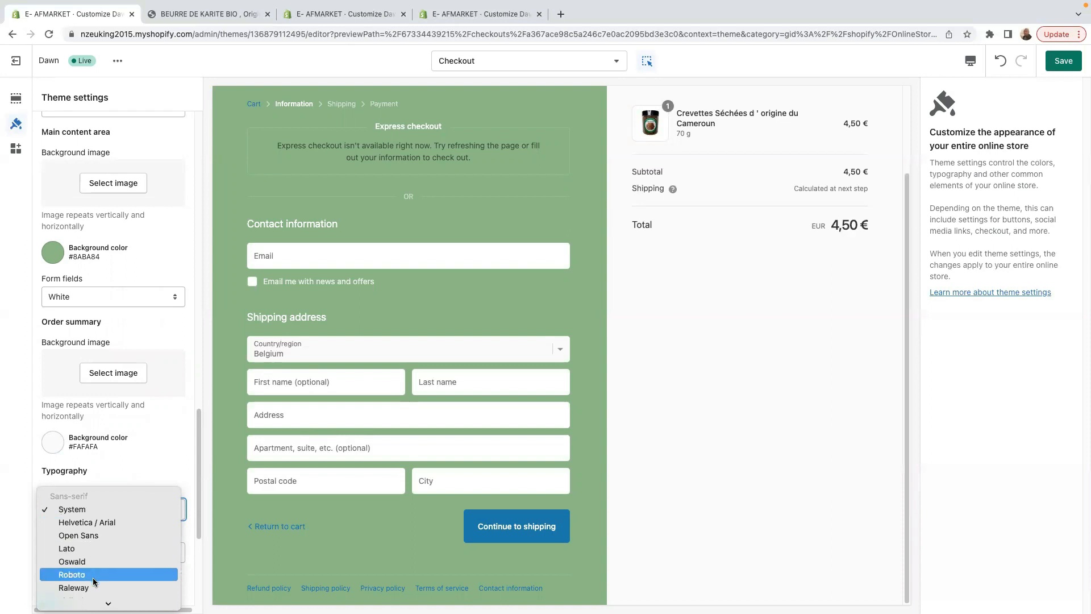
mouse_move(105, 602)
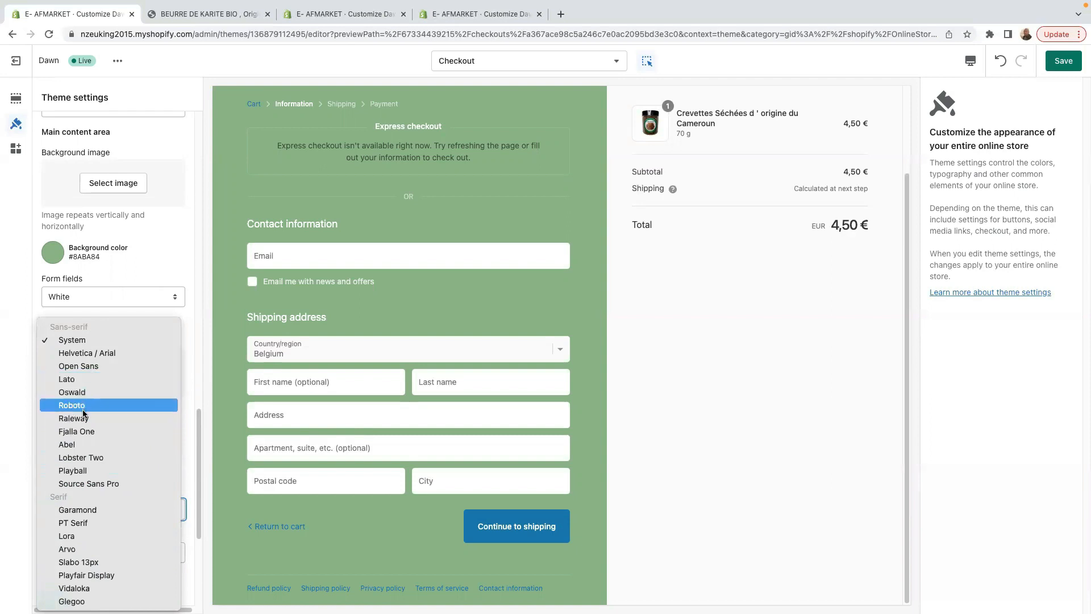
left_click(178, 257)
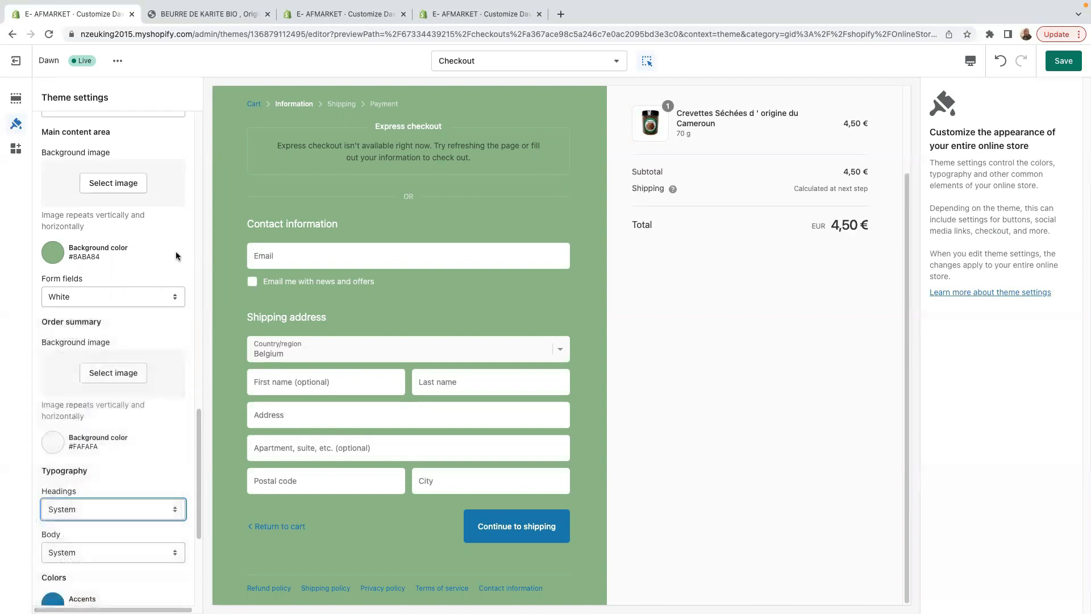
scroll(152, 486, "down", 1)
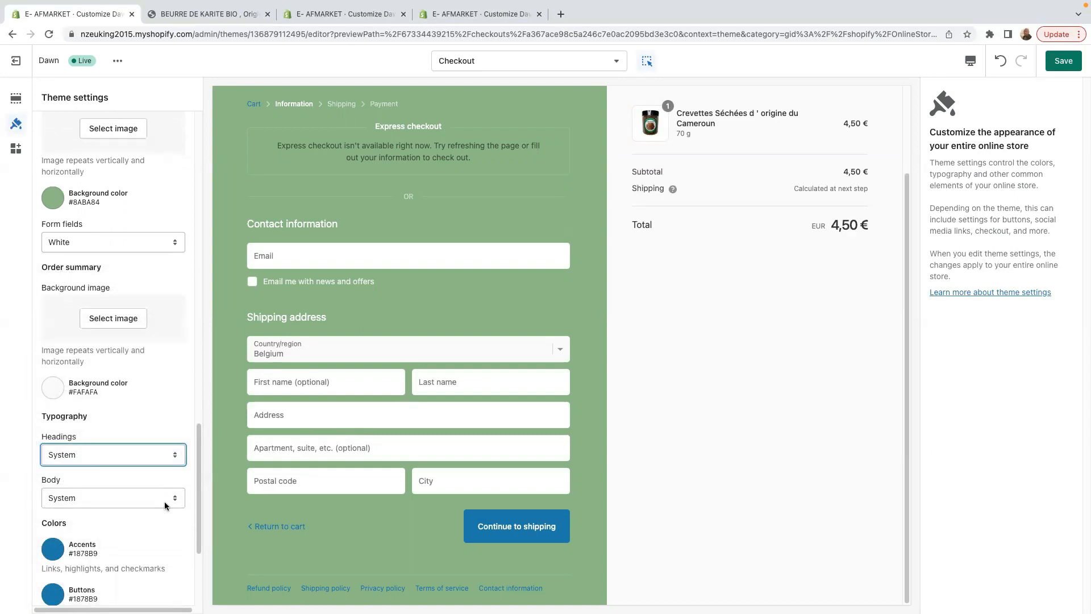
left_click(166, 500)
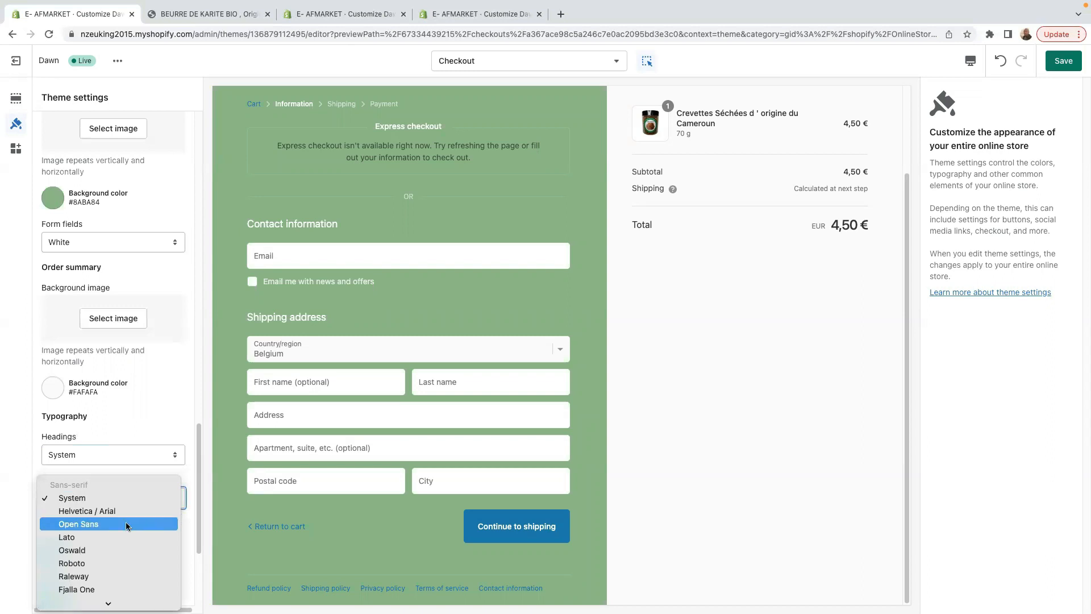
left_click(168, 413)
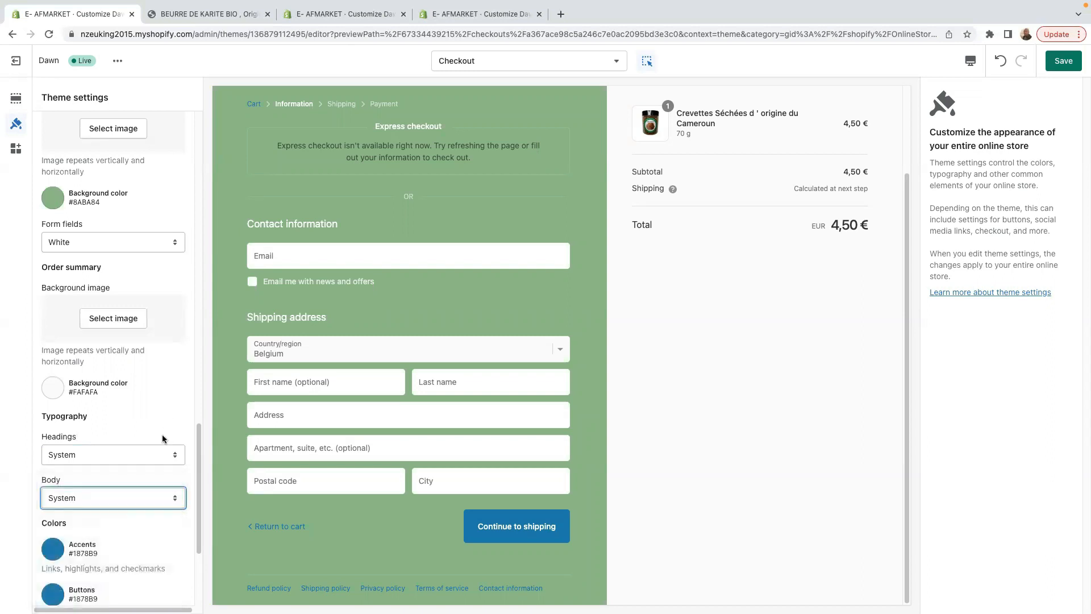
Examine the checkout color settings for accents, buttons and errors, down to the checkout settings note
scroll(155, 519, "down", 1)
scroll(155, 520, "down", 2)
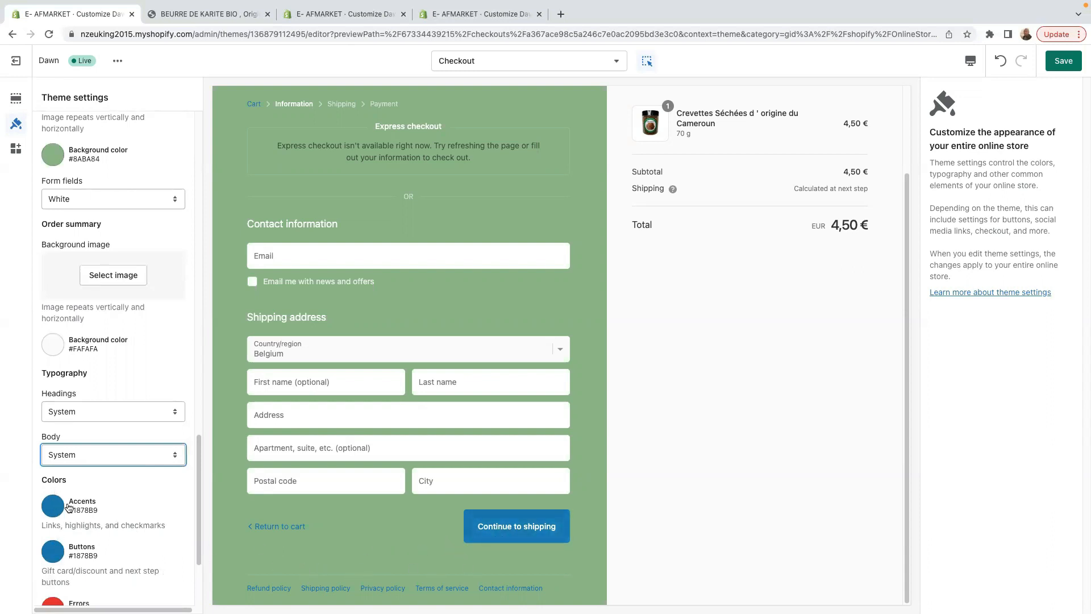
scroll(123, 522, "down", 3)
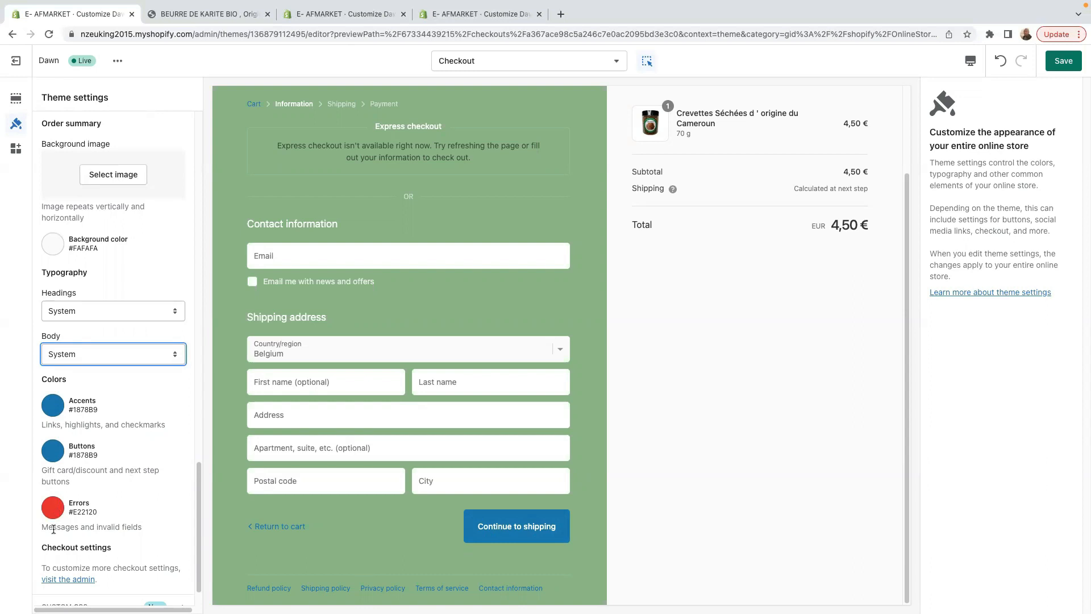
scroll(51, 511, "down", 1)
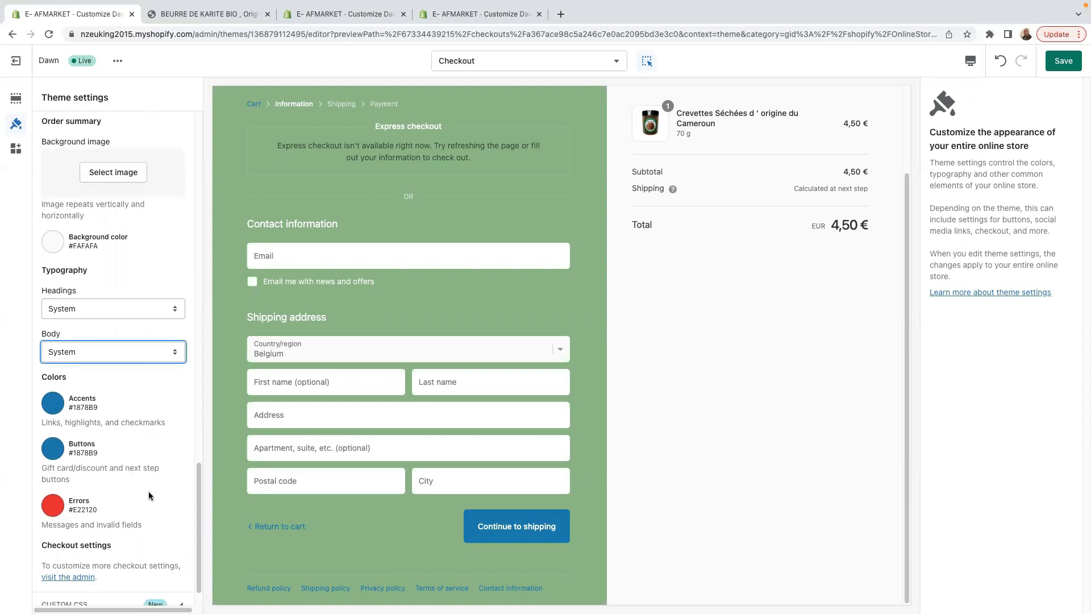
scroll(148, 492, "down", 1)
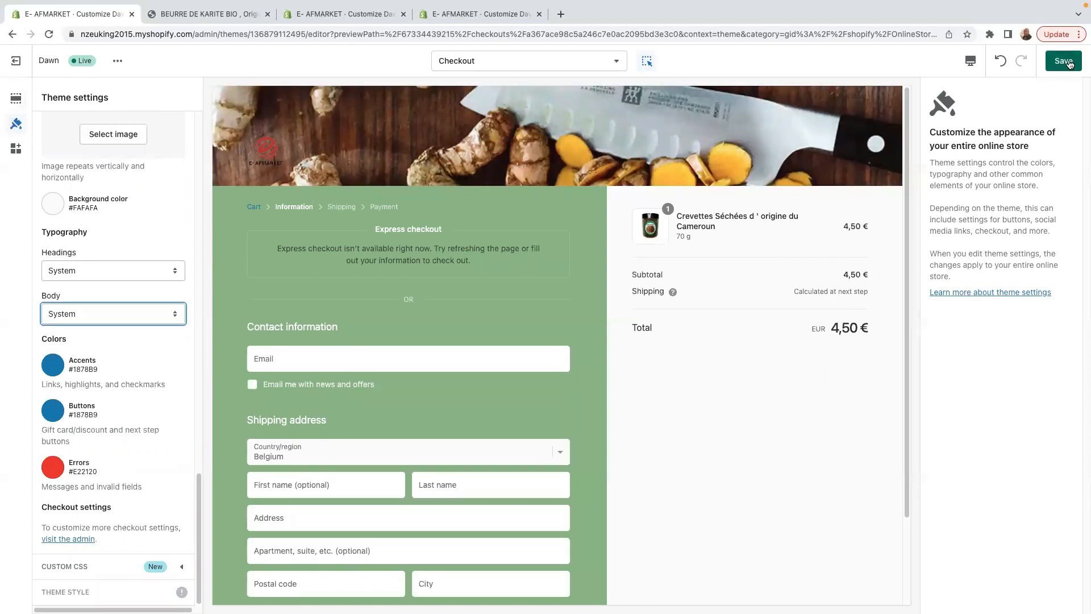
Replace the checkout banner's background image with the website_cover picture of nuts and spices from the library, and save the theme
scroll(114, 285, "up", 5)
scroll(104, 232, "up", 5)
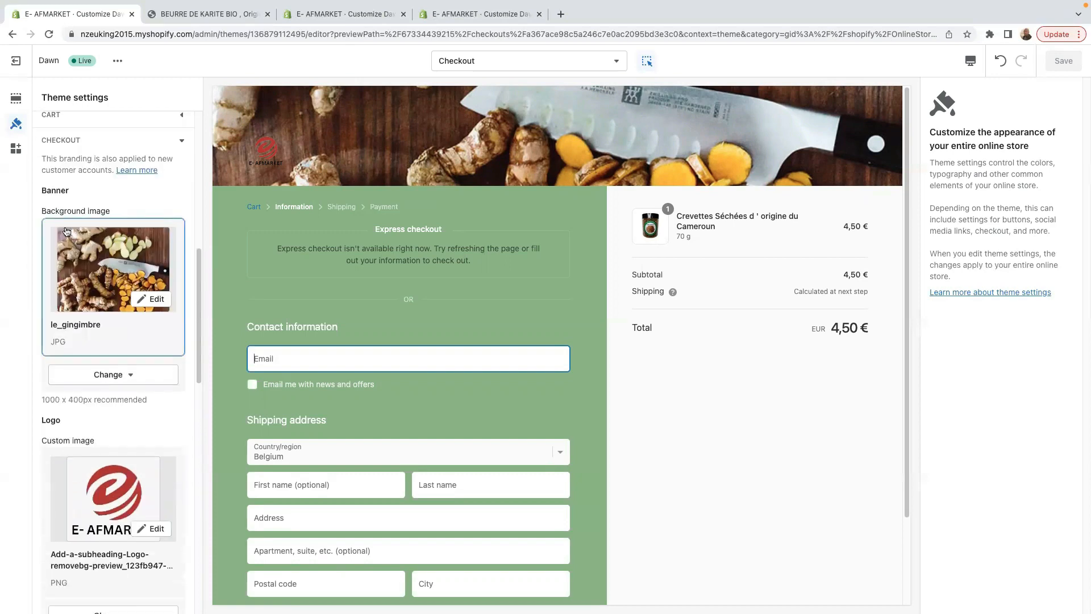
left_click(101, 269)
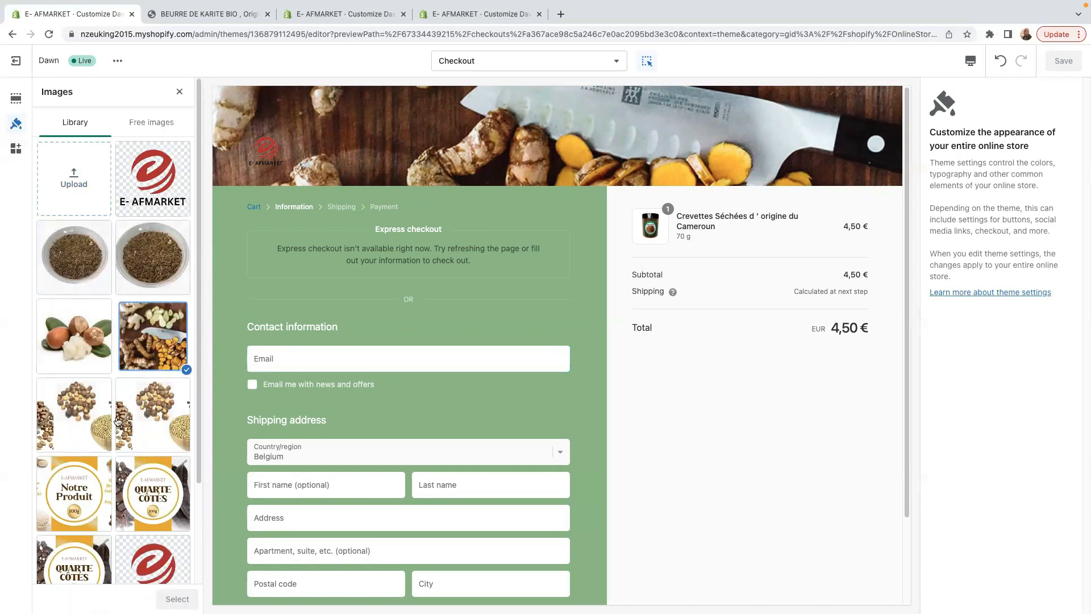
scroll(95, 418, "down", 3)
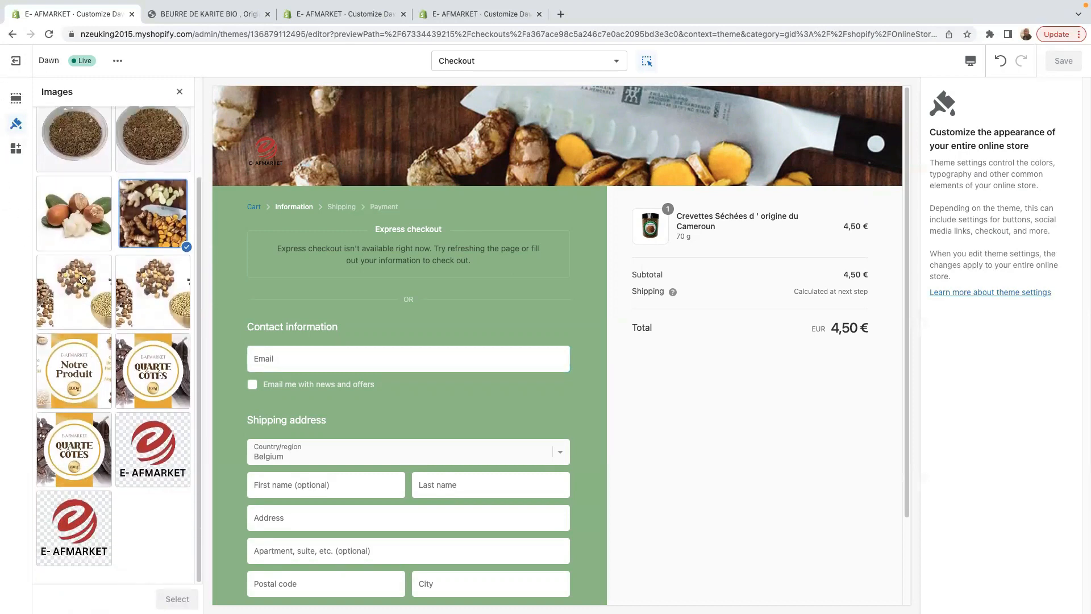
left_click(78, 296)
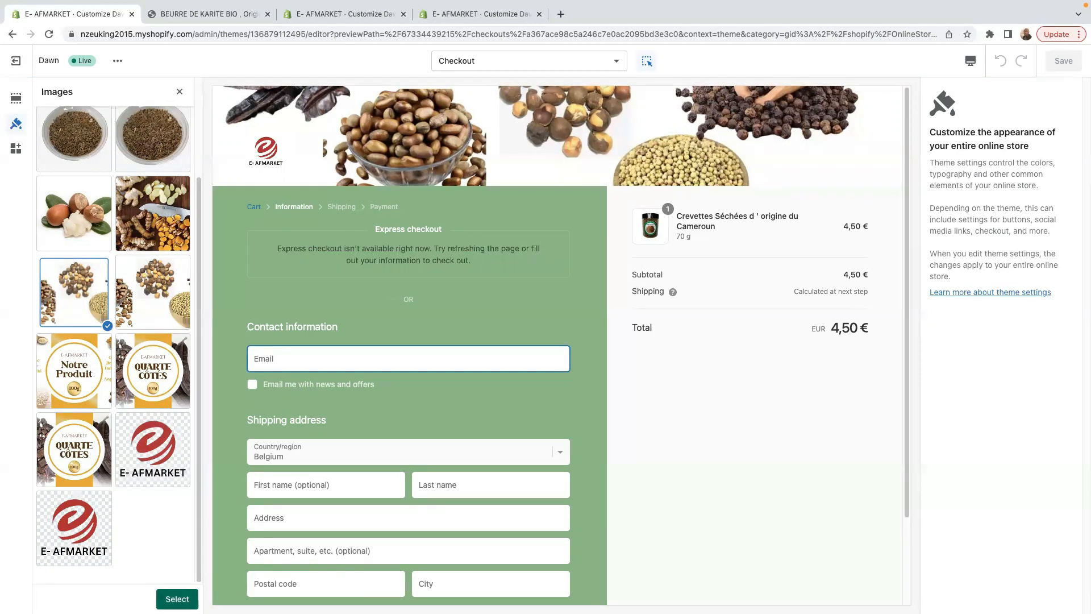
left_click(177, 599)
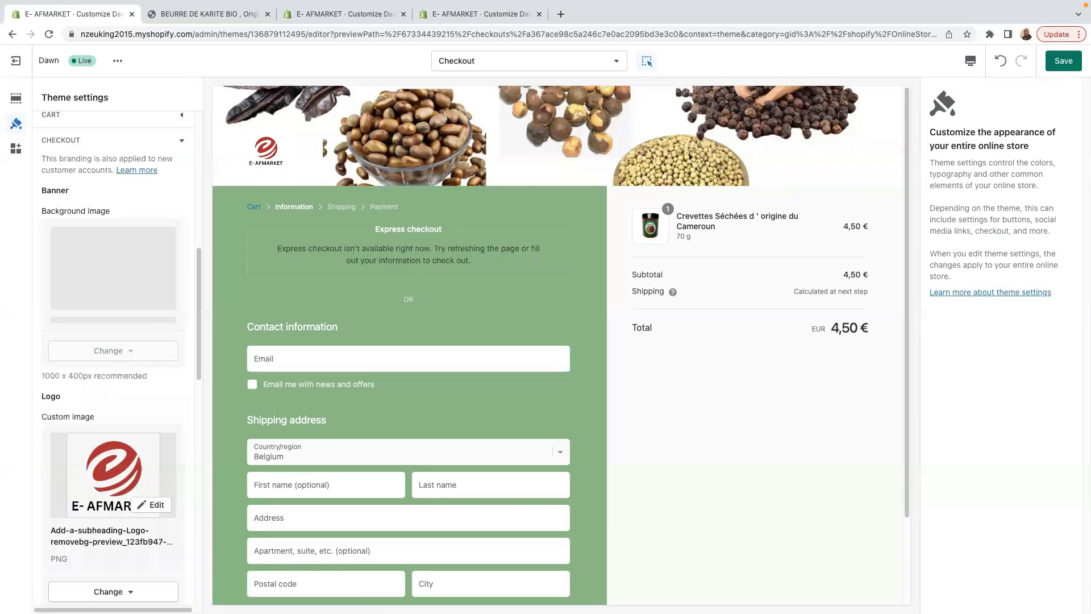
left_click(1063, 61)
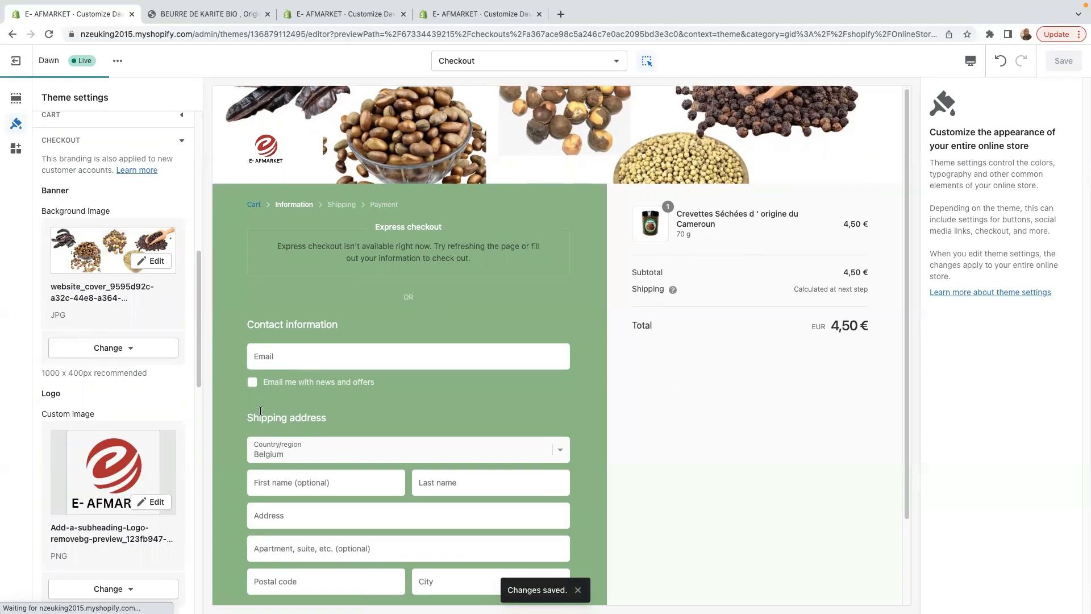
Open the store admin's checkout settings from the theme's checkout section and make the customer's company name optional
scroll(177, 454, "down", 10)
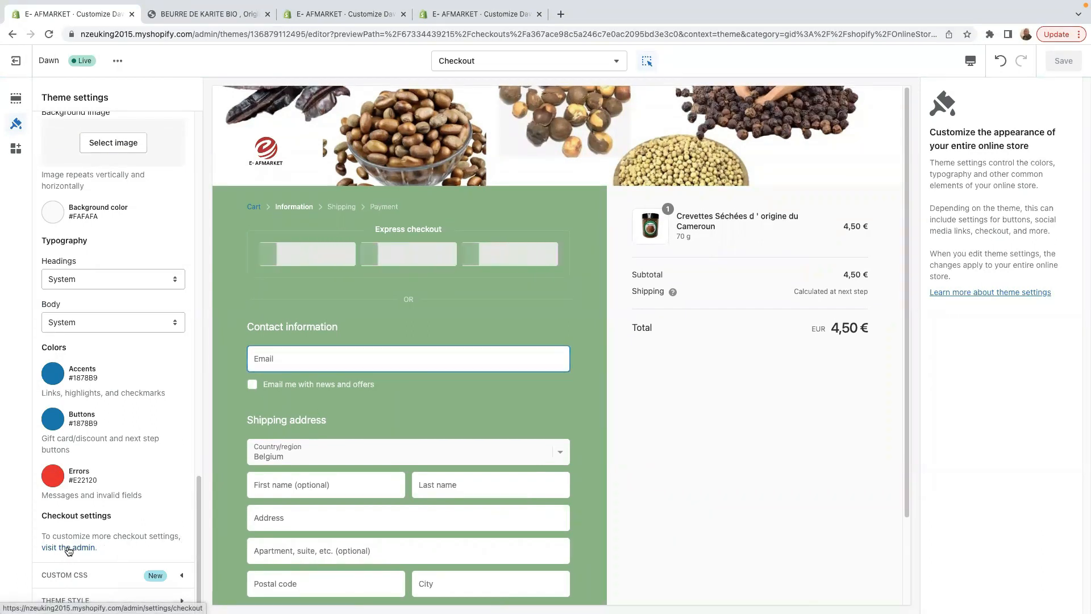
left_click(68, 547)
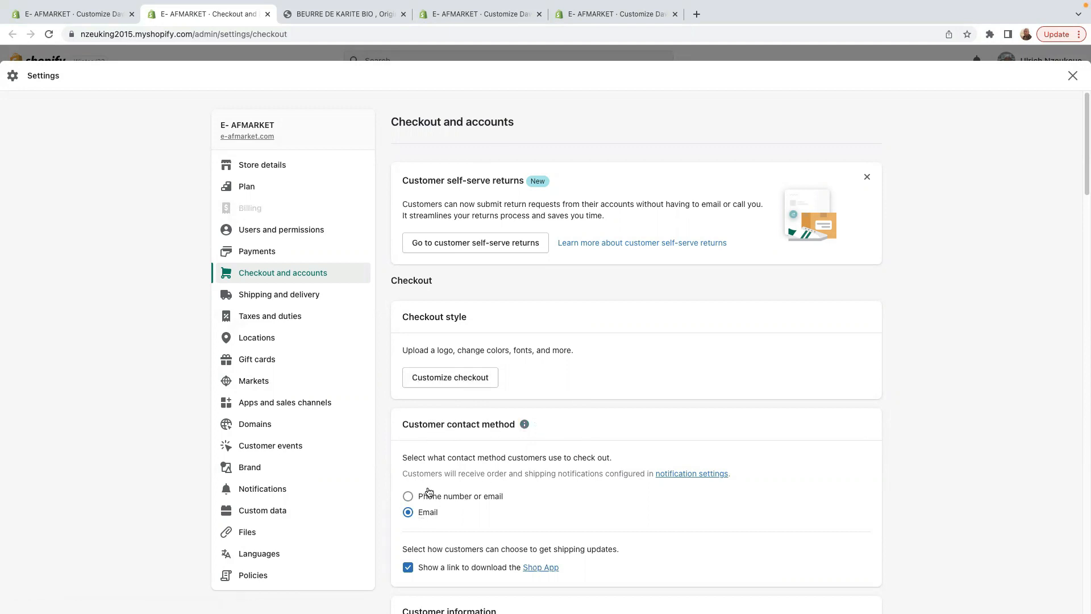
scroll(432, 489, "down", 1)
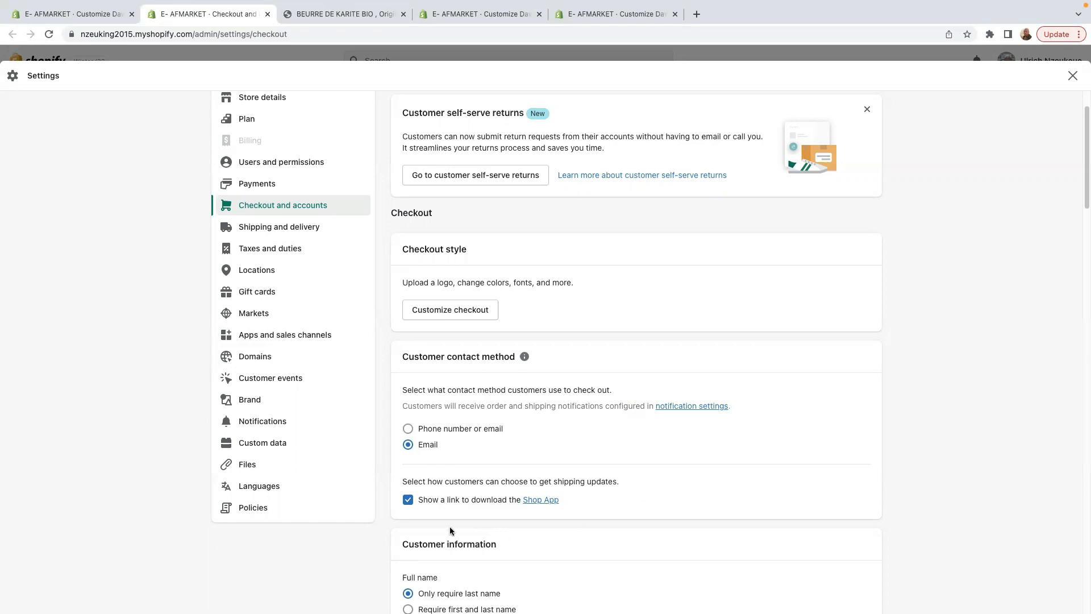
scroll(586, 506, "down", 3)
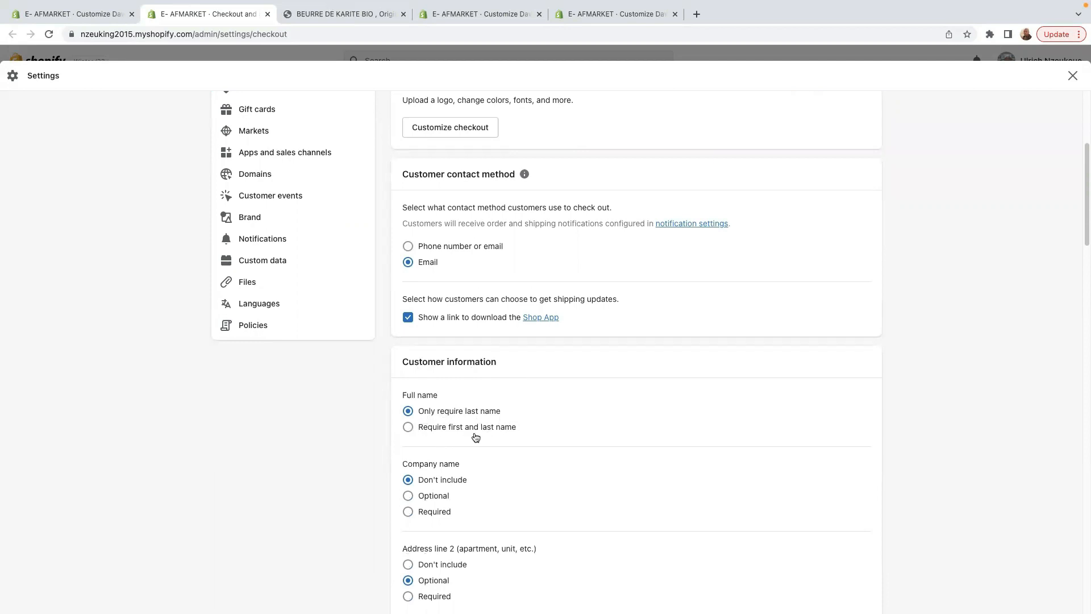
left_click(408, 496)
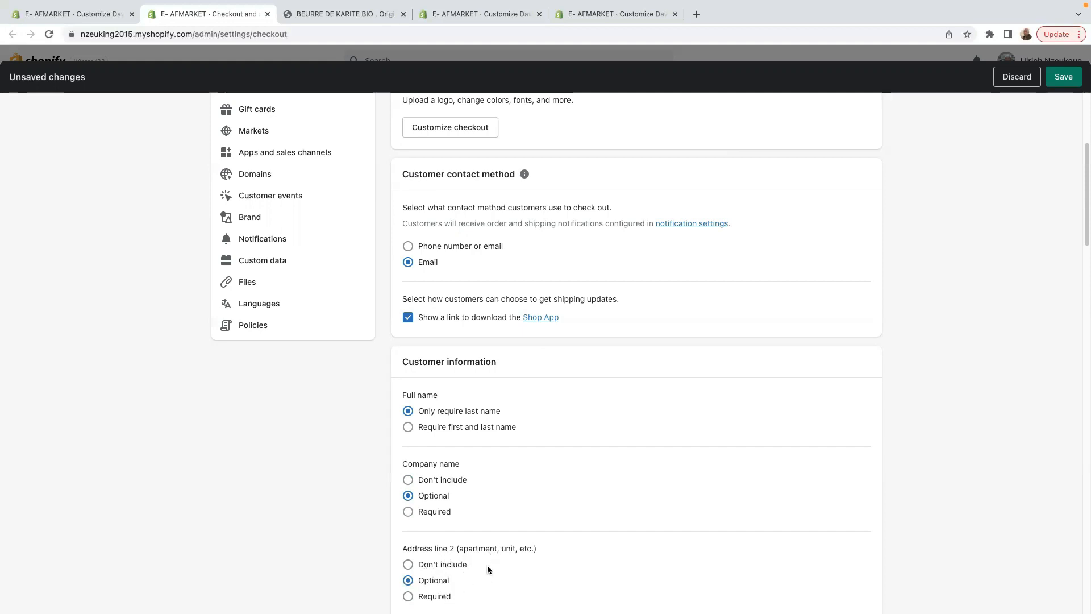
Review the remaining customer information, tipping, order processing and marketing options, and save the checkout settings
scroll(488, 569, "down", 2)
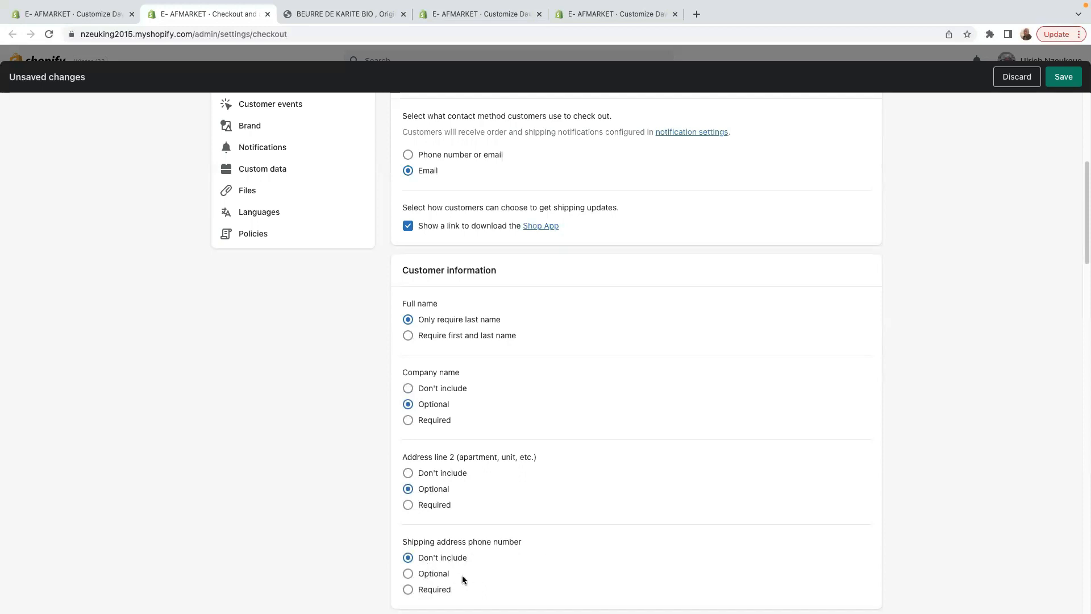
scroll(454, 591, "down", 3)
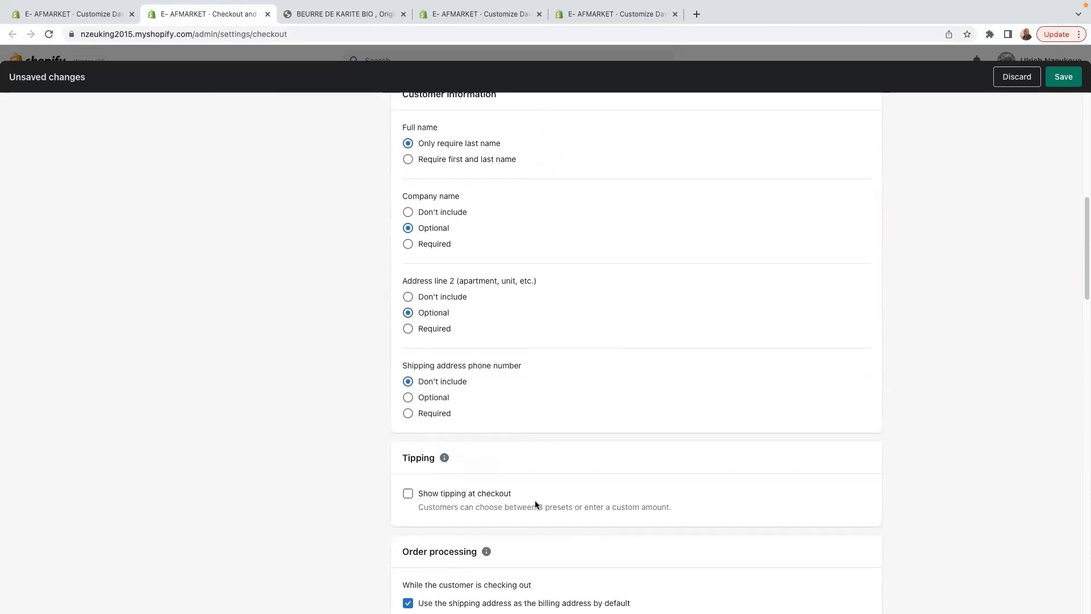
scroll(536, 505, "down", 2)
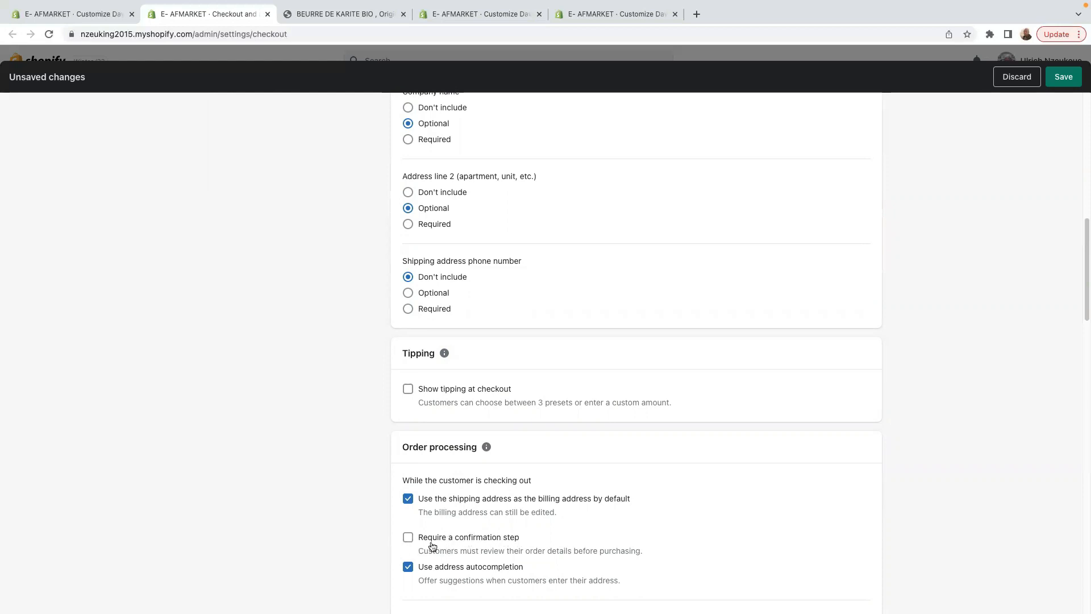
scroll(472, 544, "down", 1)
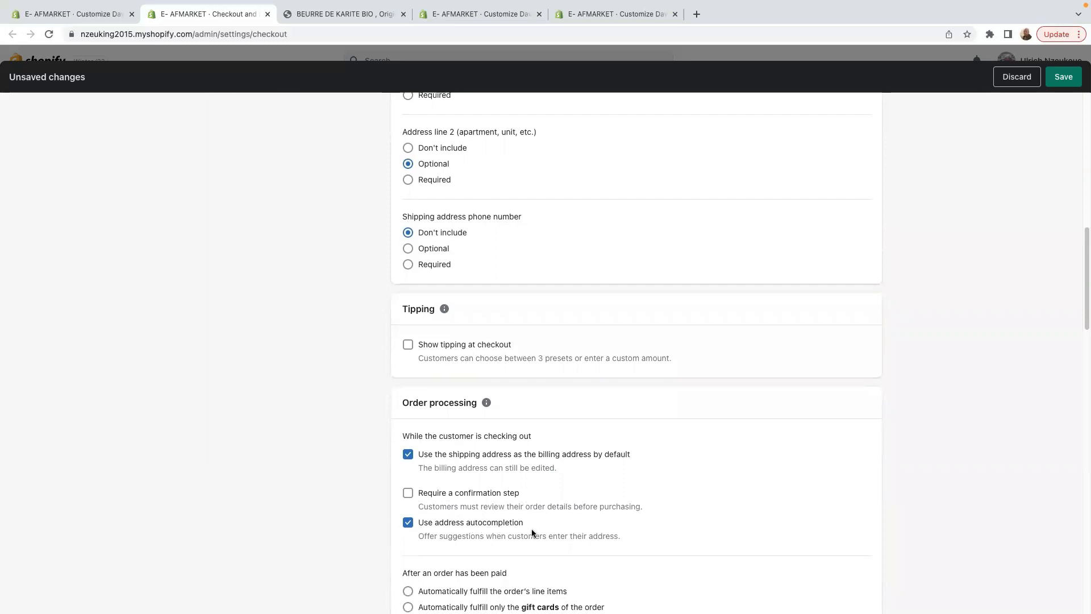
scroll(532, 533, "down", 2)
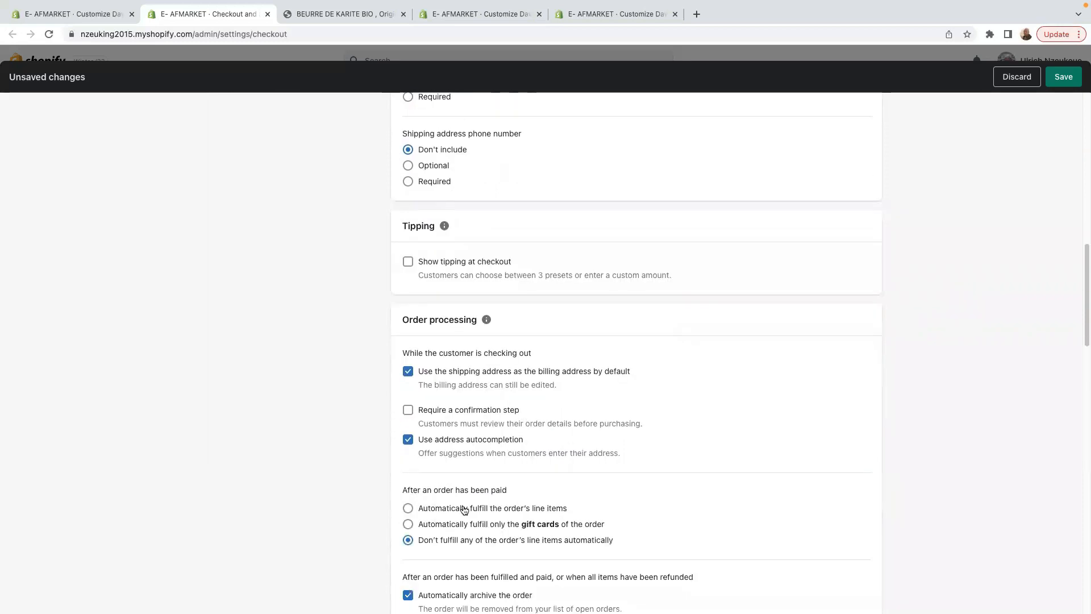
scroll(463, 508, "down", 6)
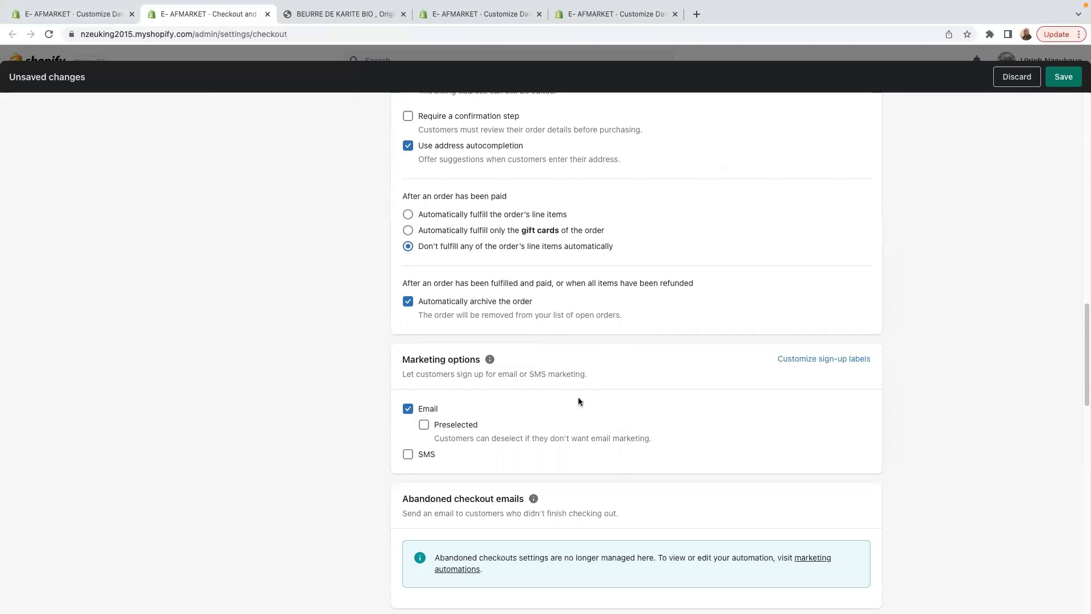
left_click(1063, 79)
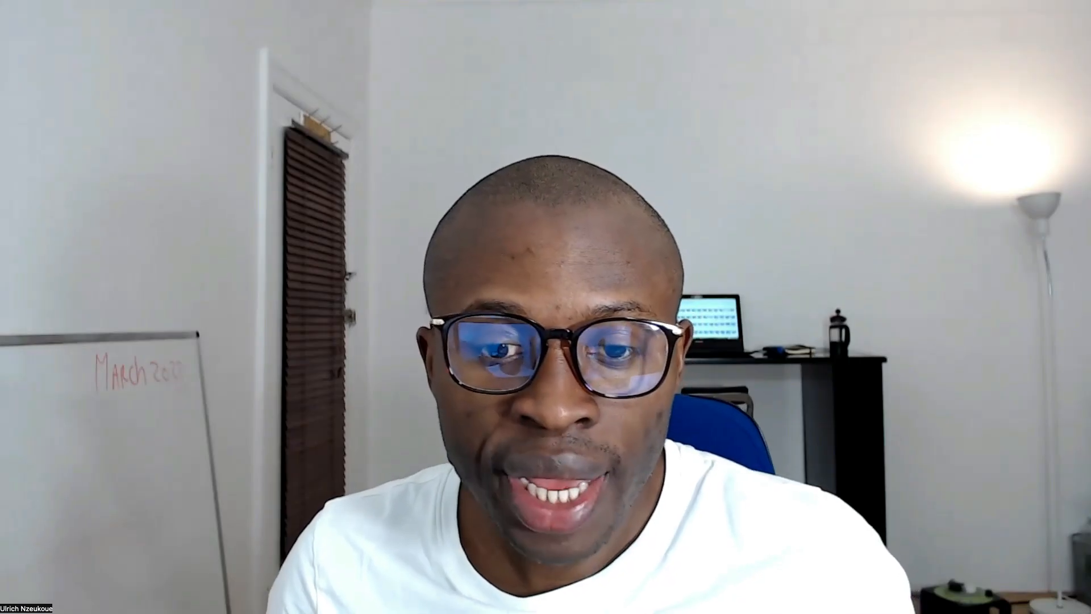